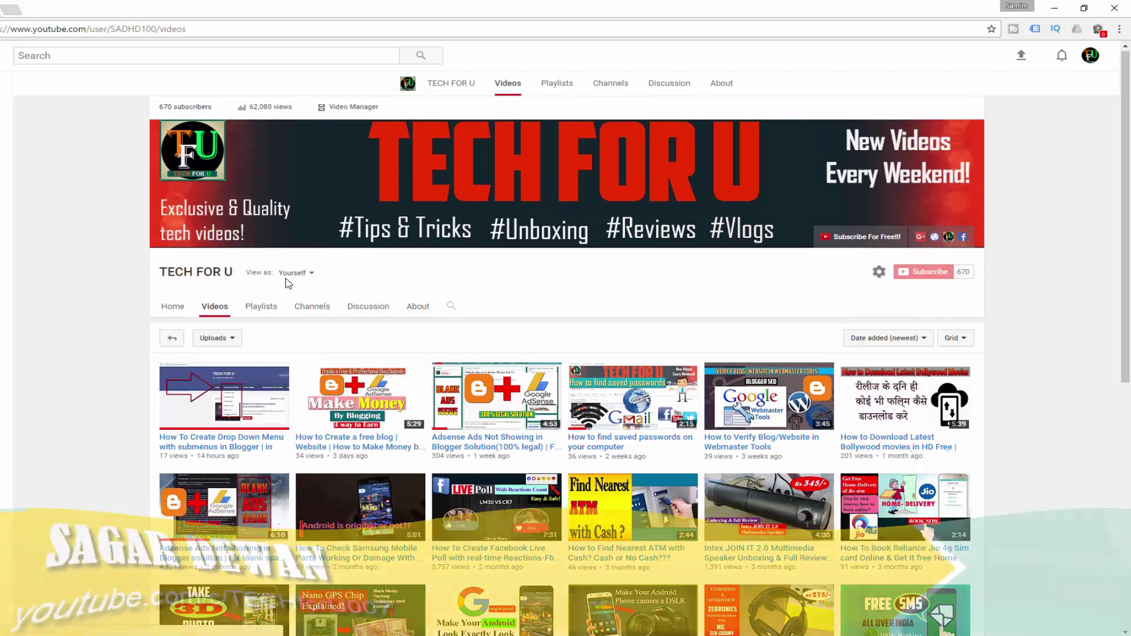
scroll(282, 279, down, 4)
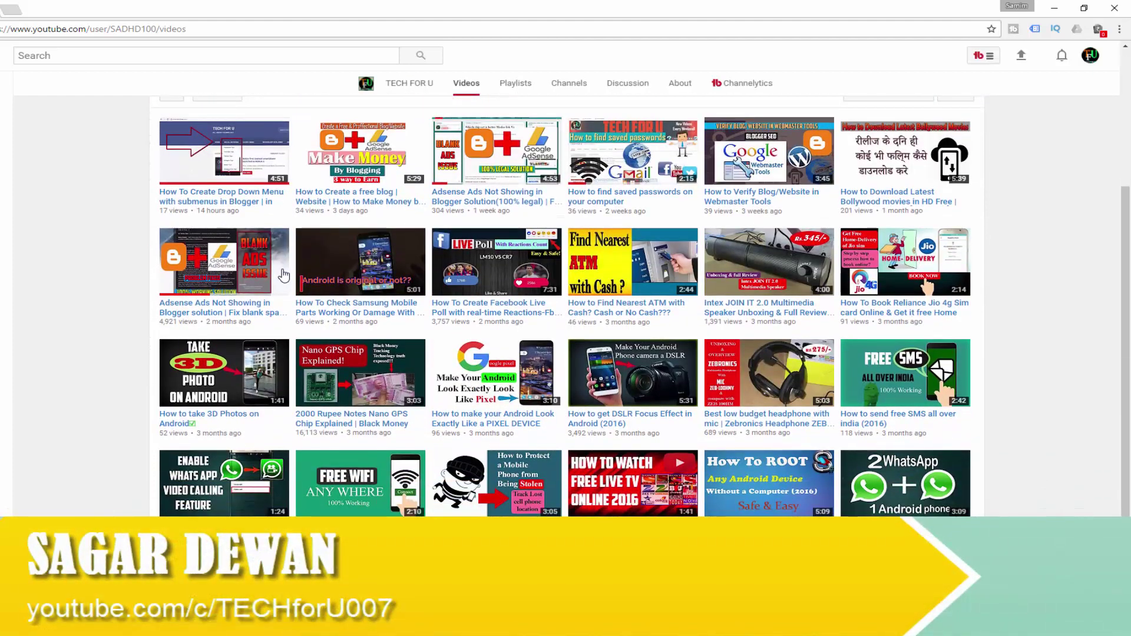
scroll(285, 277, up, 5)
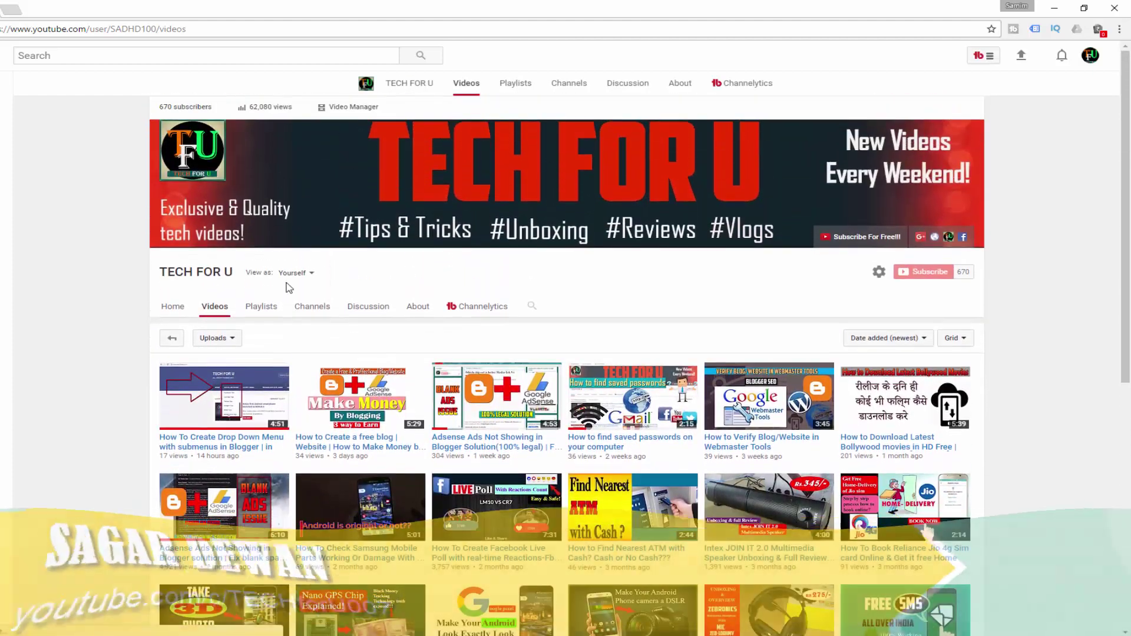
scroll(286, 286, down, 2)
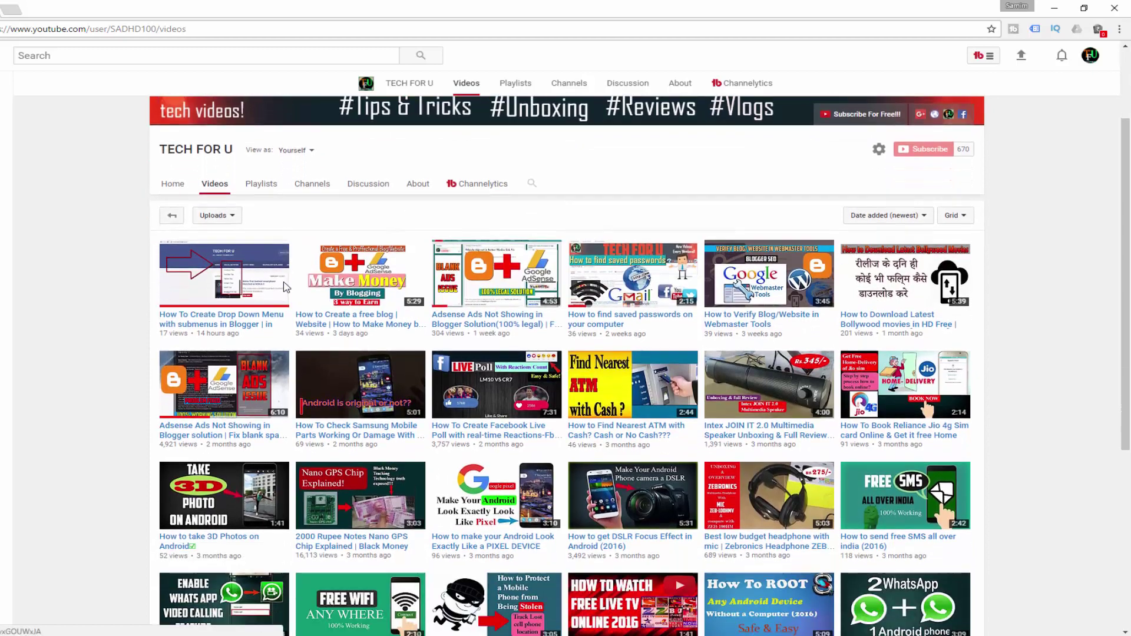
scroll(287, 287, down, 1)
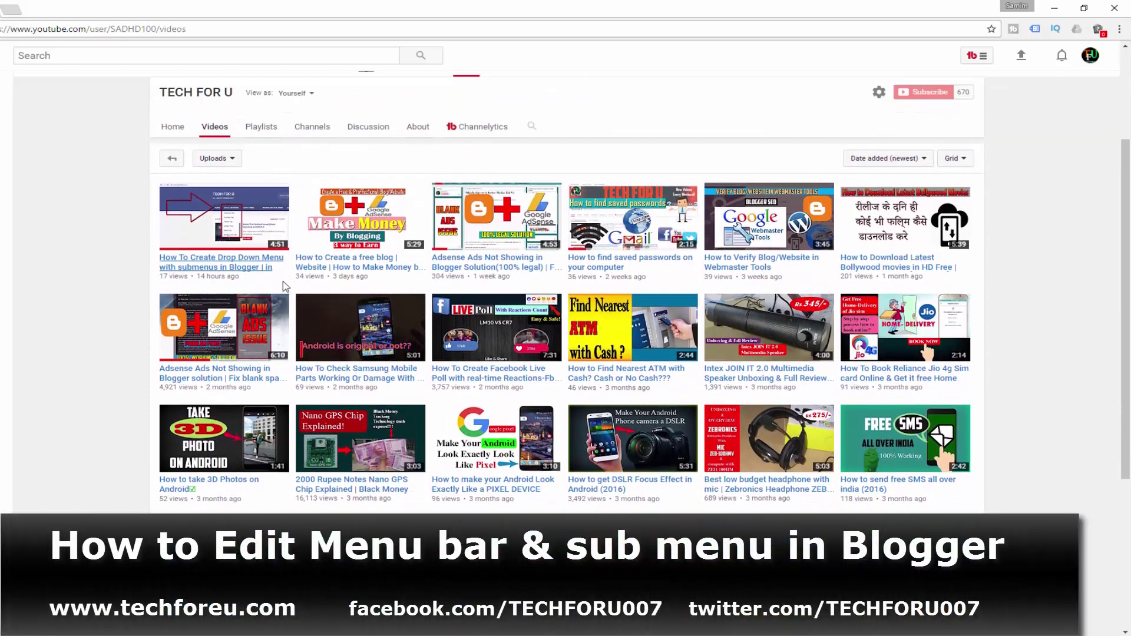
scroll(284, 287, down, 1)
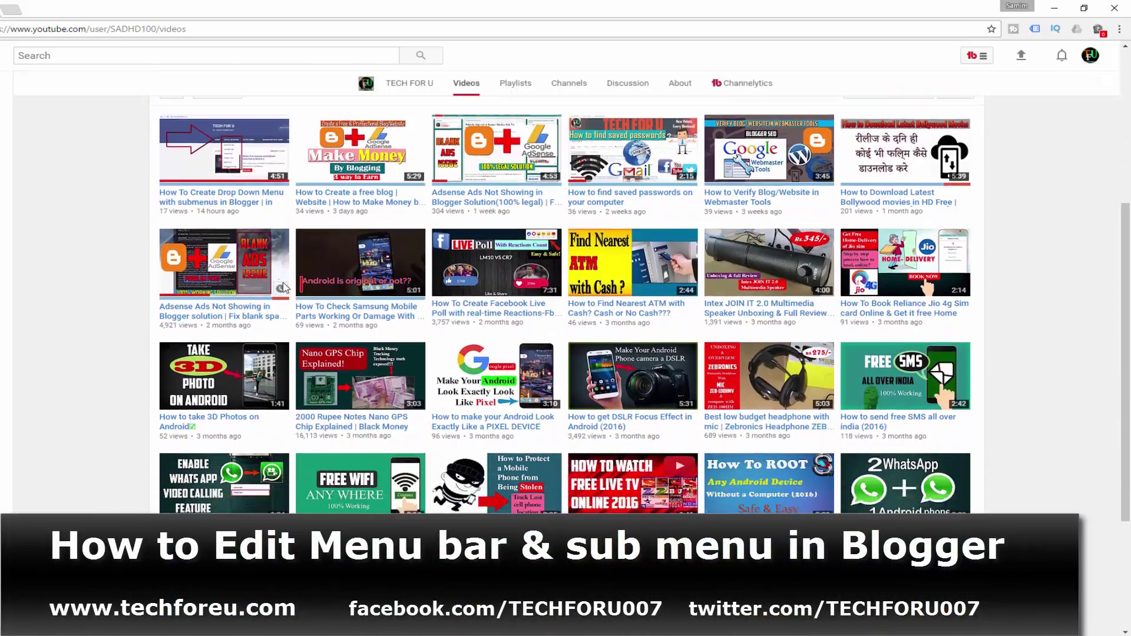
scroll(285, 287, down, 1)
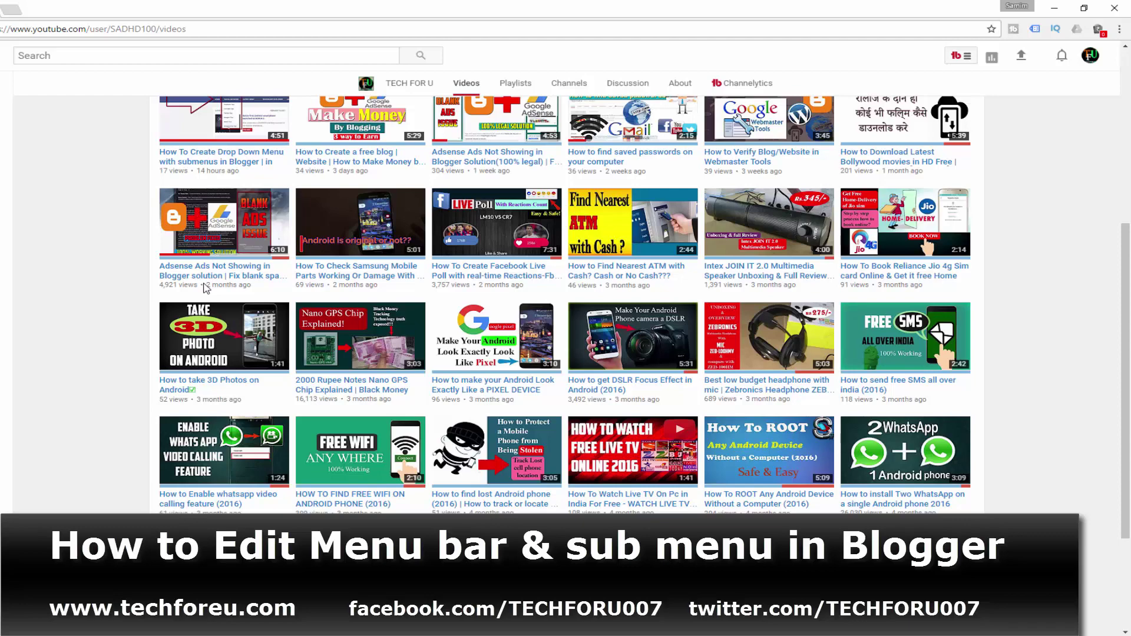
scroll(203, 289, up, 1)
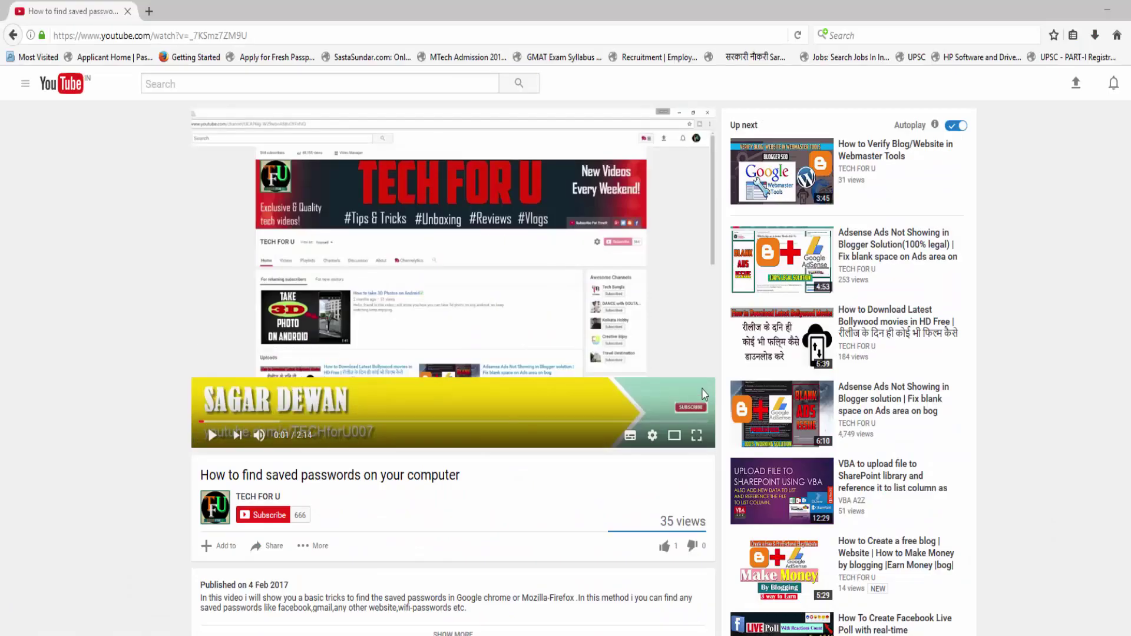
- Subscribe to the TECH FOR U channel from the video and make the account's subscriptions private
mouse_move(697, 414)
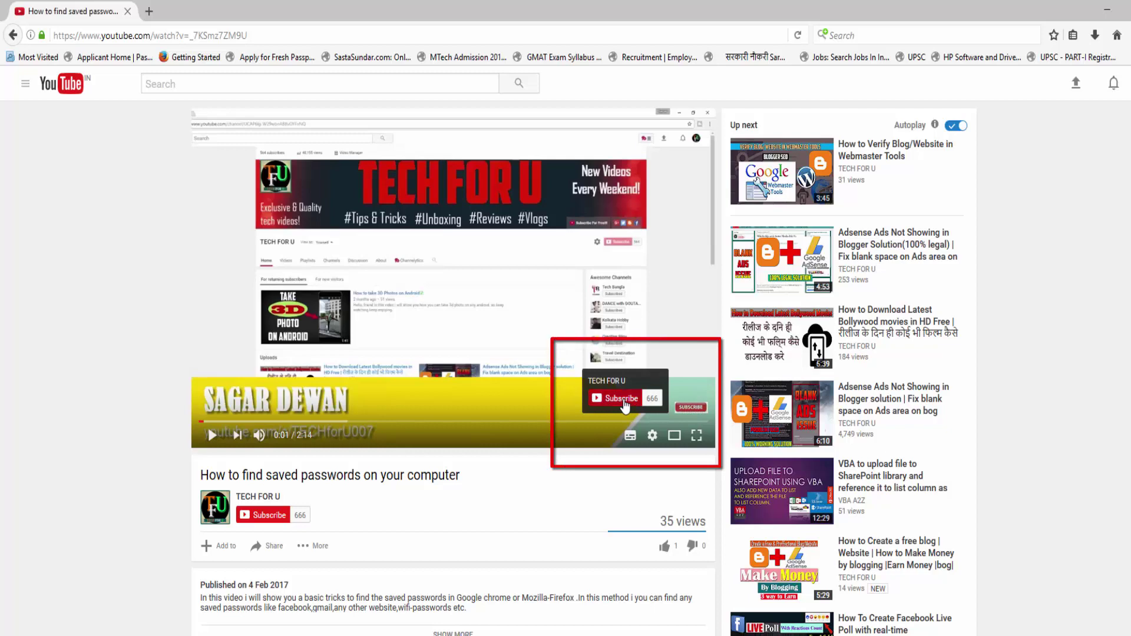
click(624, 402)
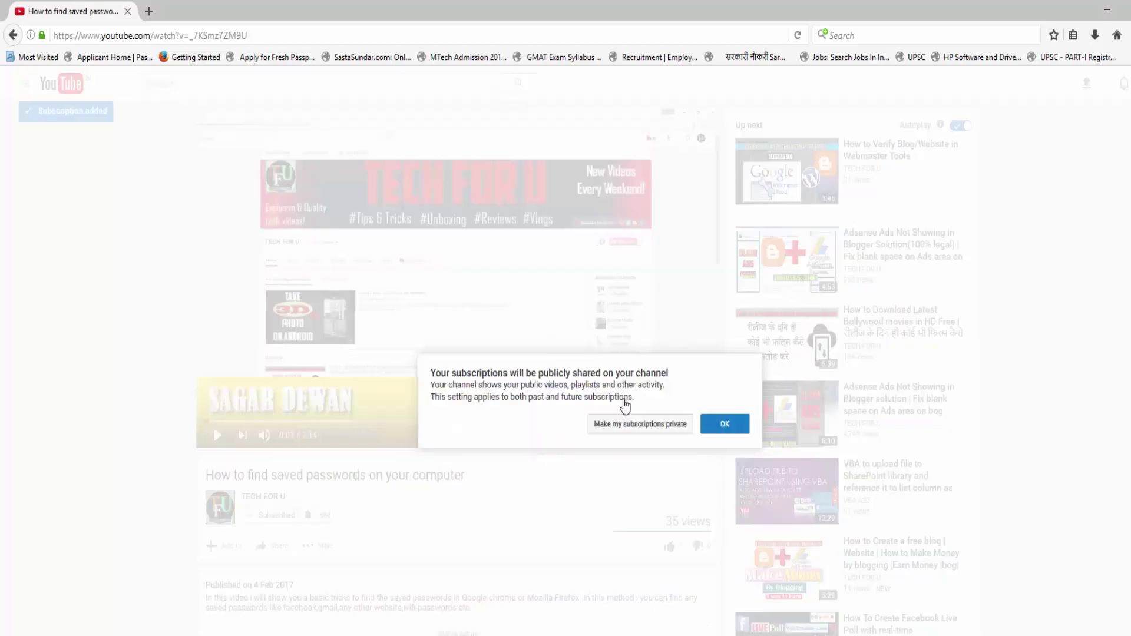
click(638, 424)
- Like the video about finding saved passwords and turn on all notifications for the TECH FOR U channel
click(664, 546)
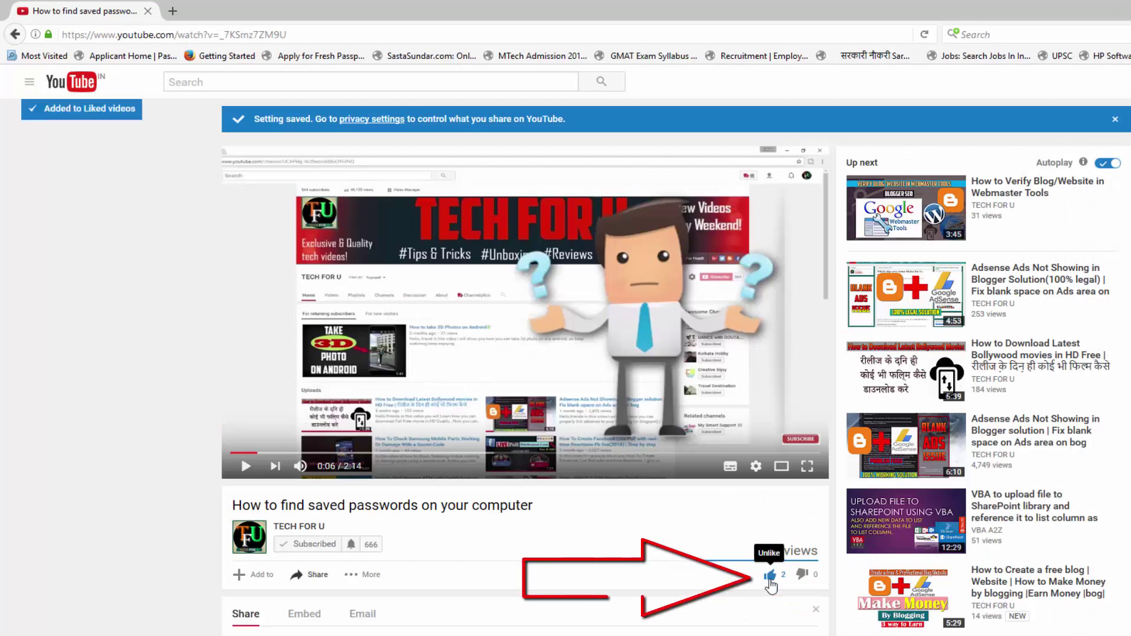
click(351, 544)
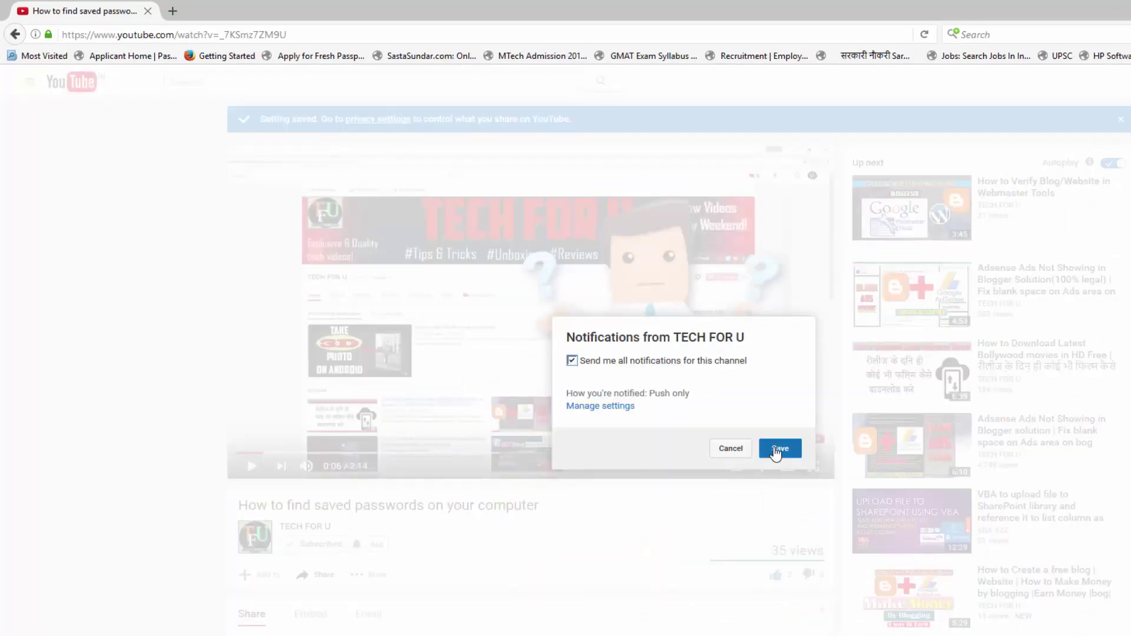
click(780, 448)
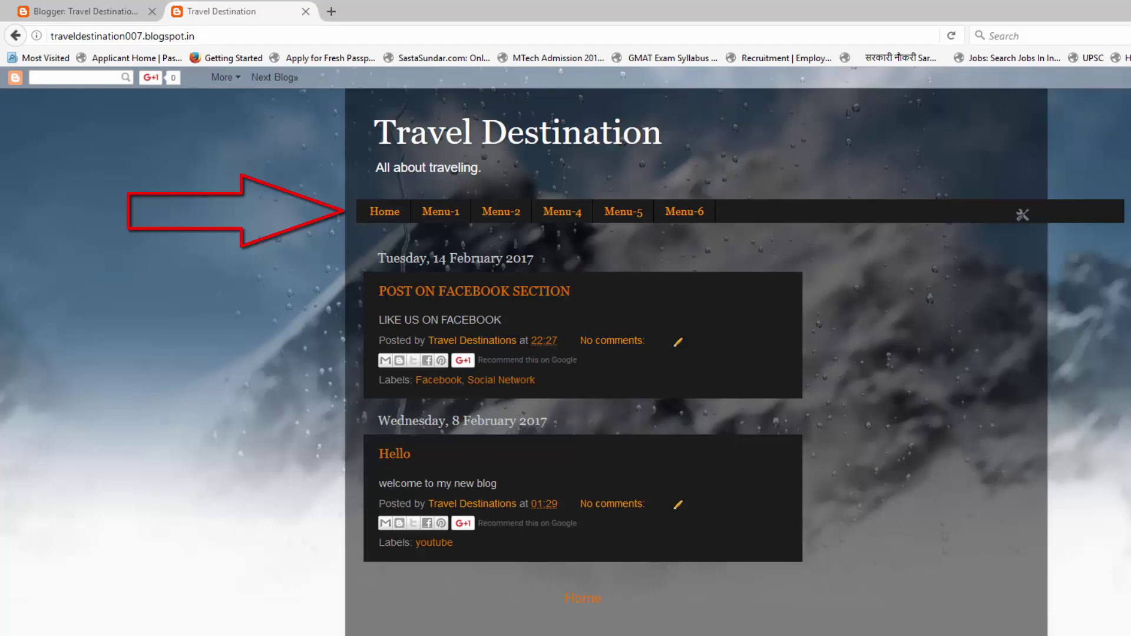
- Follow the Home link in the Travel Destination blog's menu bar and check the address it leads to
click(385, 218)
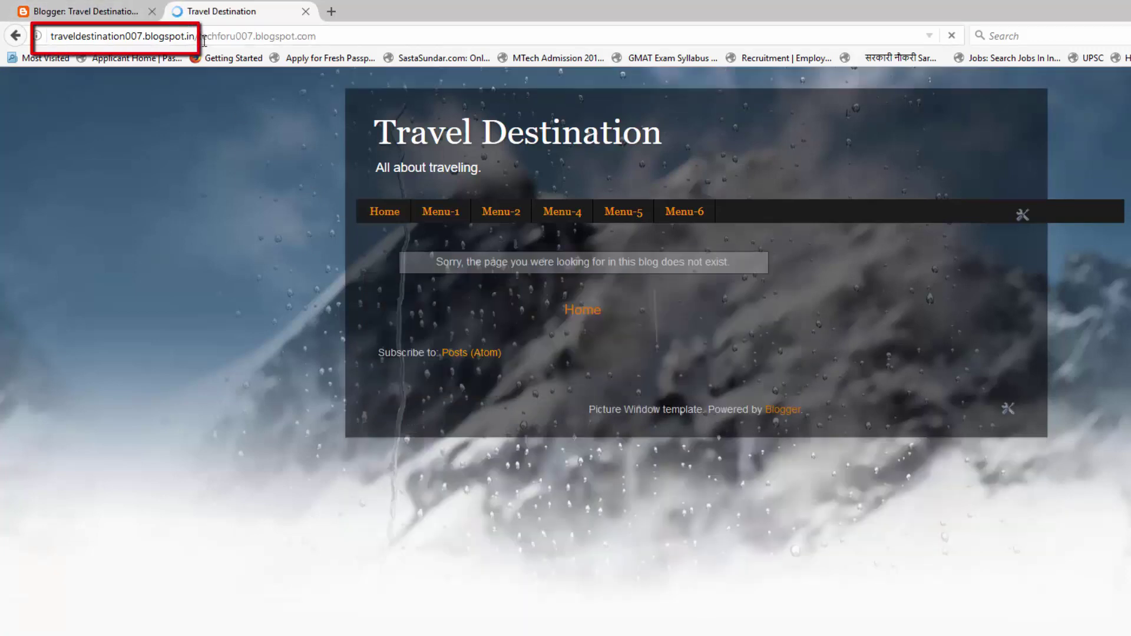
drag(195, 37, 316, 37)
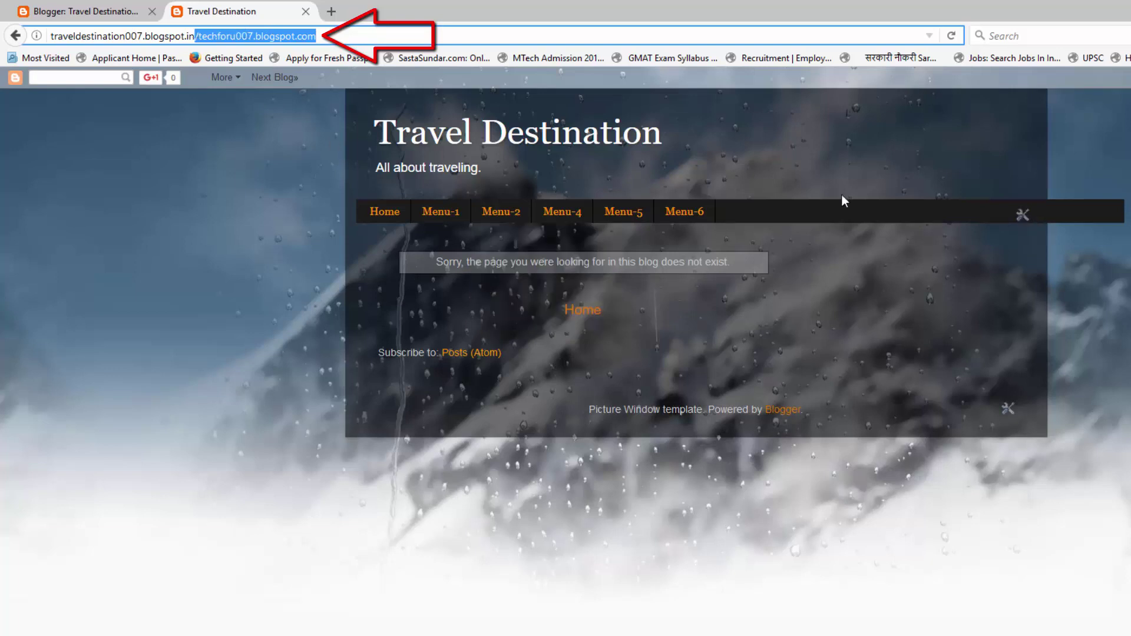
- Open the menu bar gadget's HTML code for editing and delete techforu007.blogspot.com from the Home link
click(1022, 216)
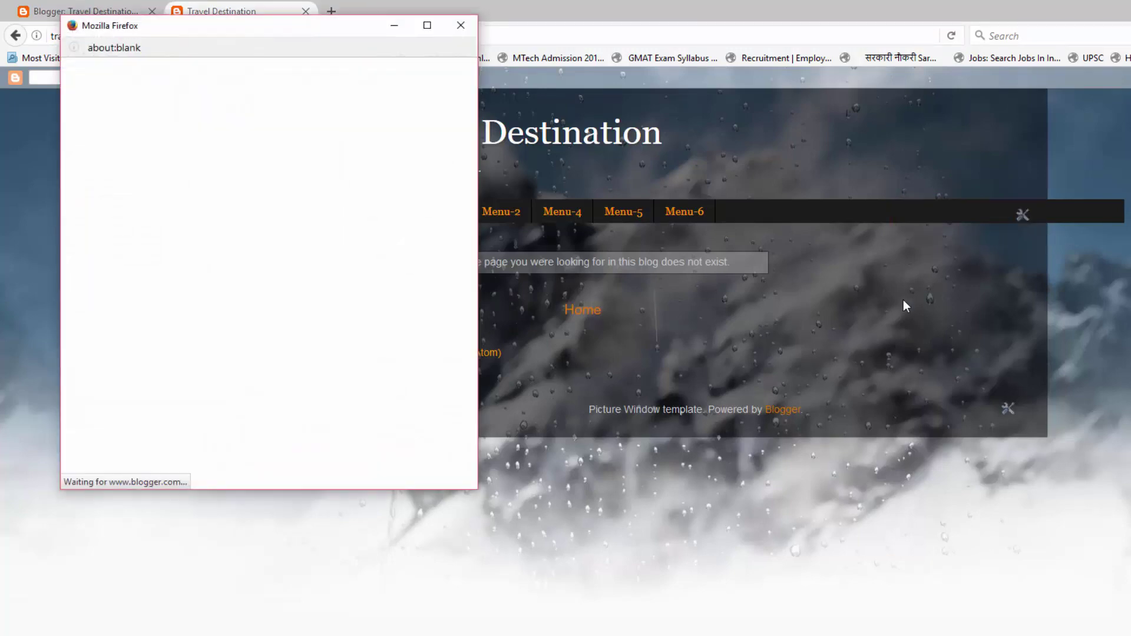
drag(303, 35, 807, 117)
mouse_move(536, 281)
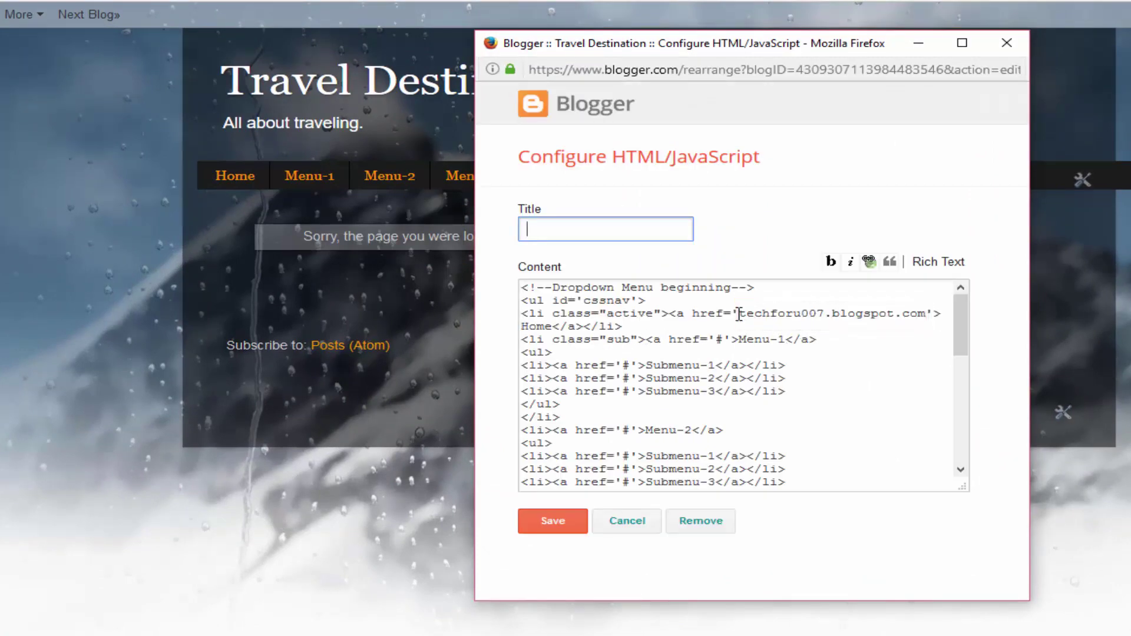
drag(738, 315, 926, 315)
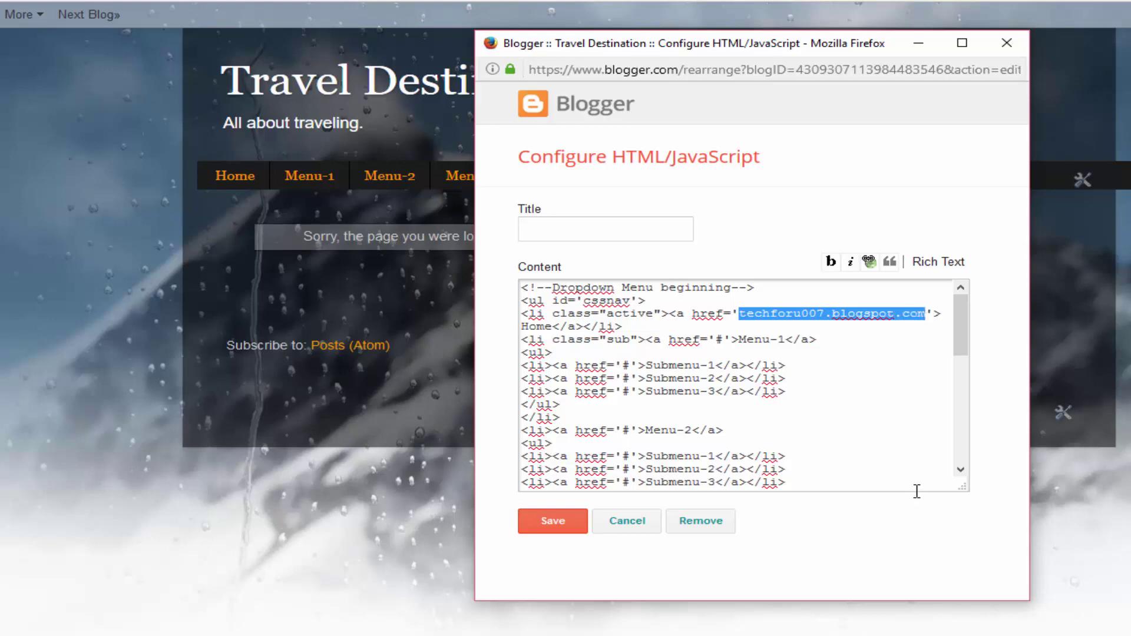
key(BackSpace)
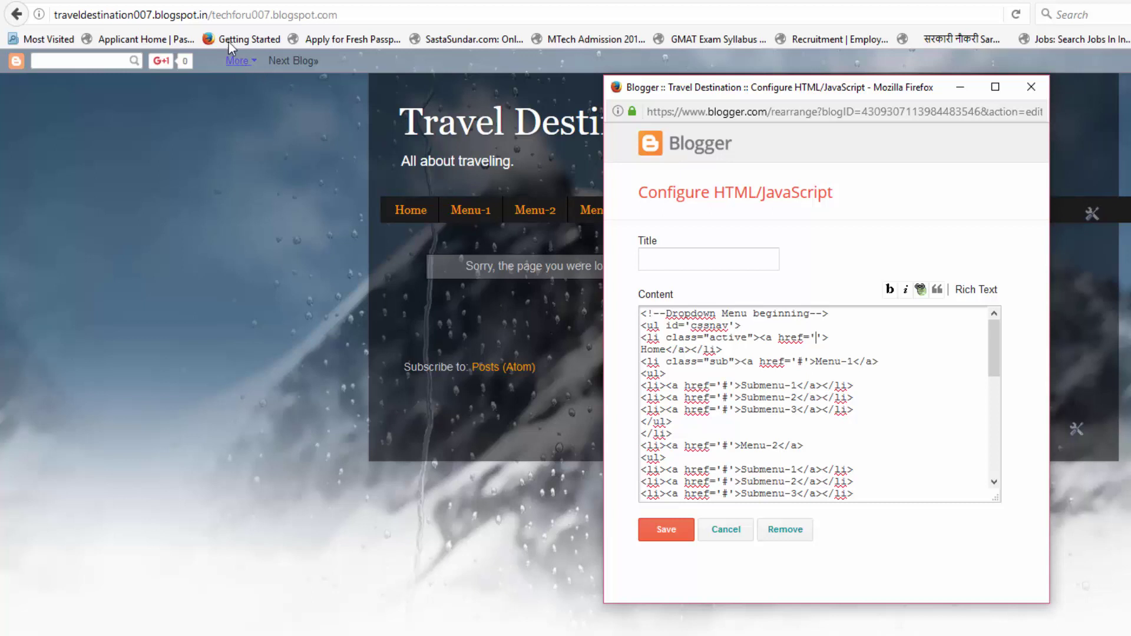
drag(209, 15, 50, 16)
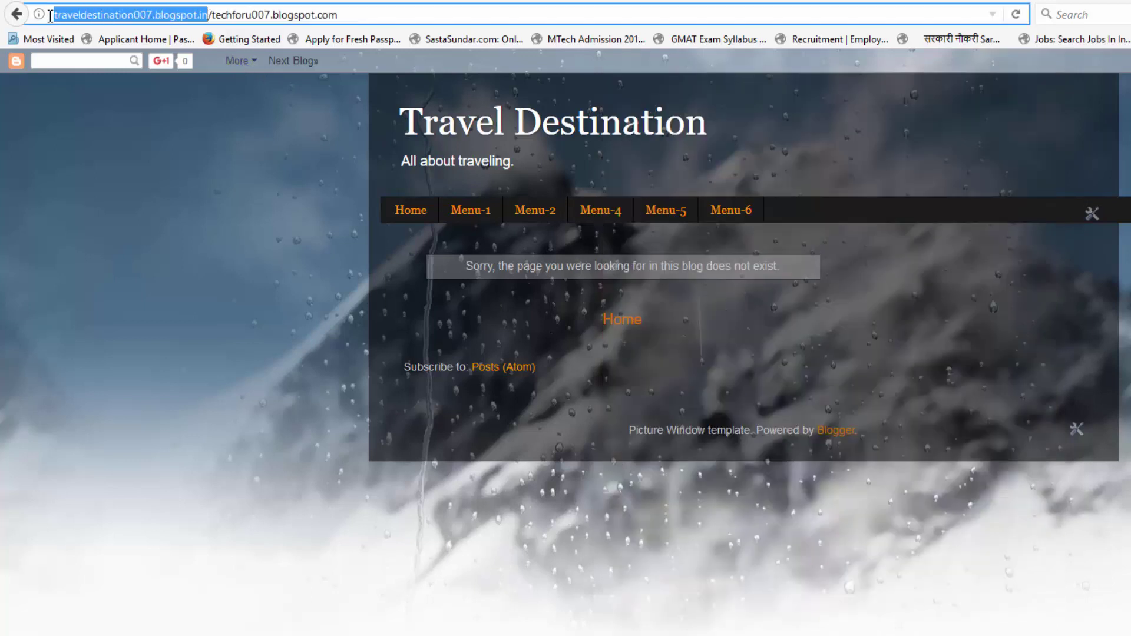
right_click(95, 16)
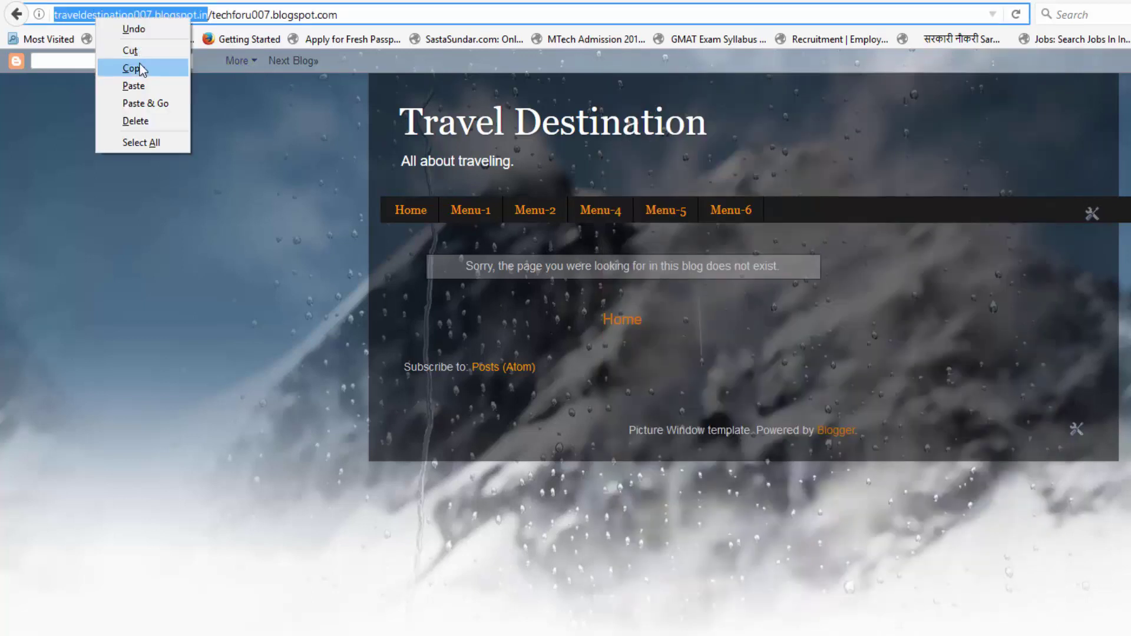
click(132, 68)
key(alt+Tab)
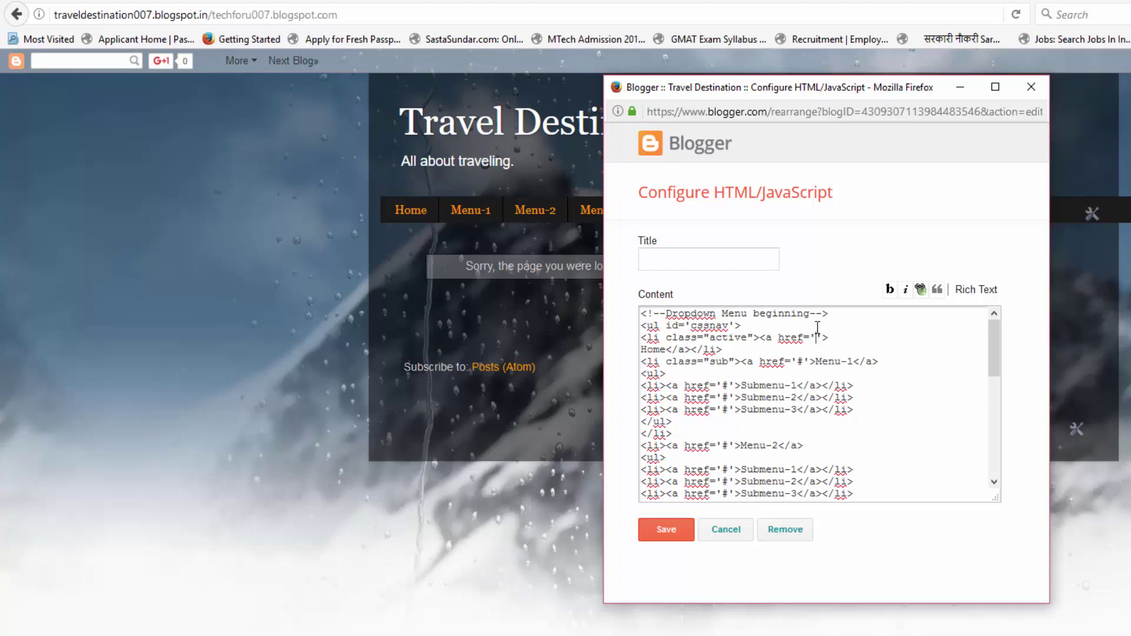
key(ctrl+v)
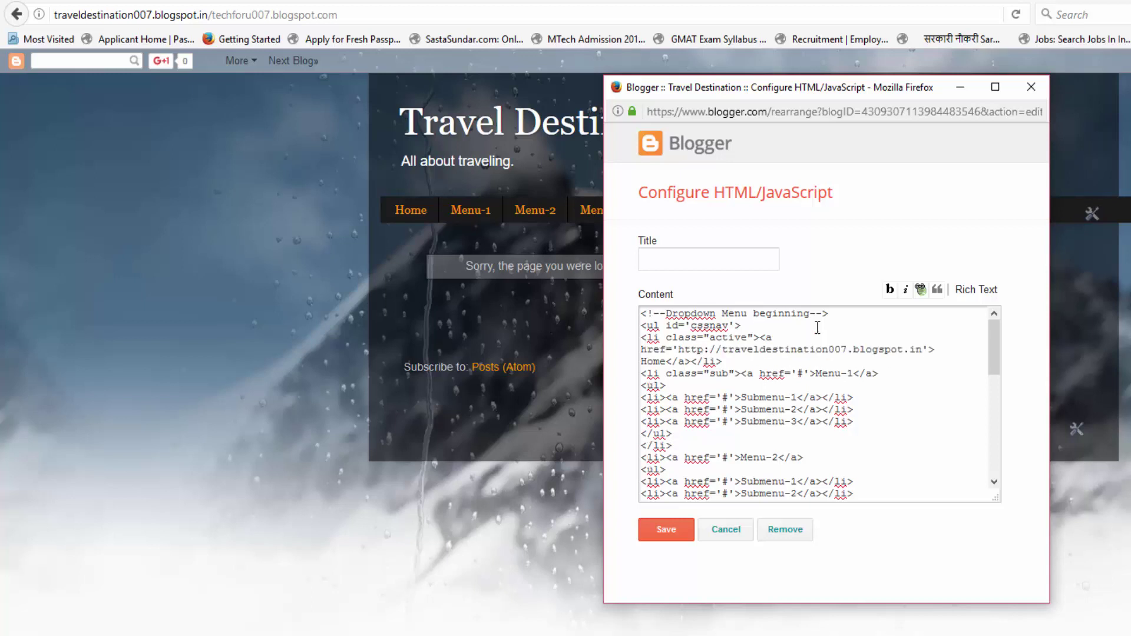
click(673, 536)
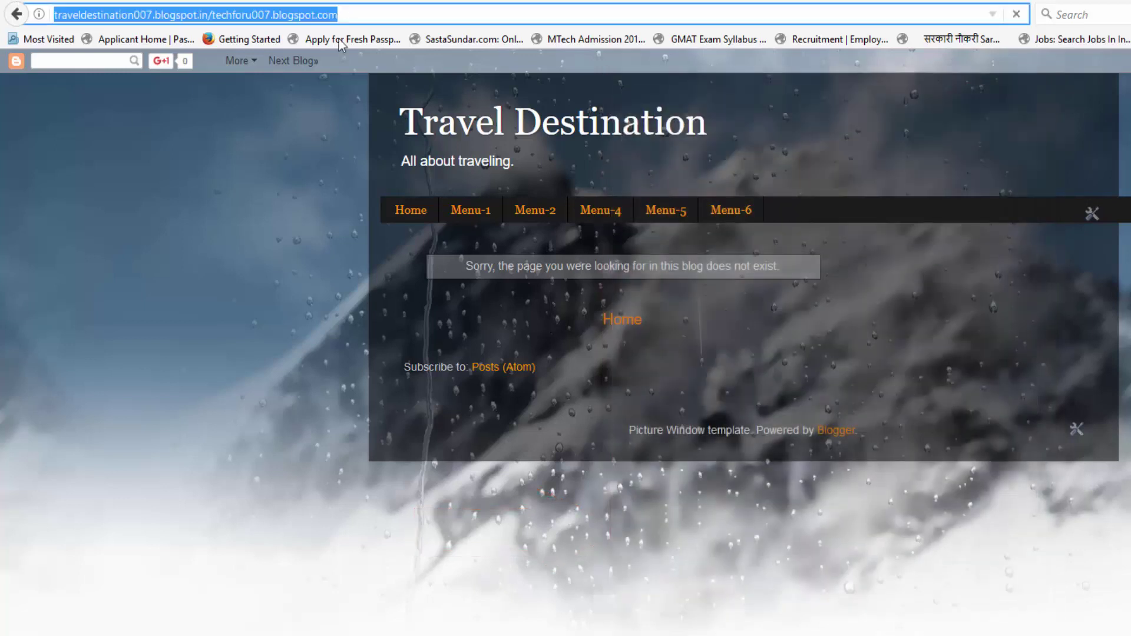
- Test the Home link in the blog's menu bar and view the submenus under Menu-1
click(408, 212)
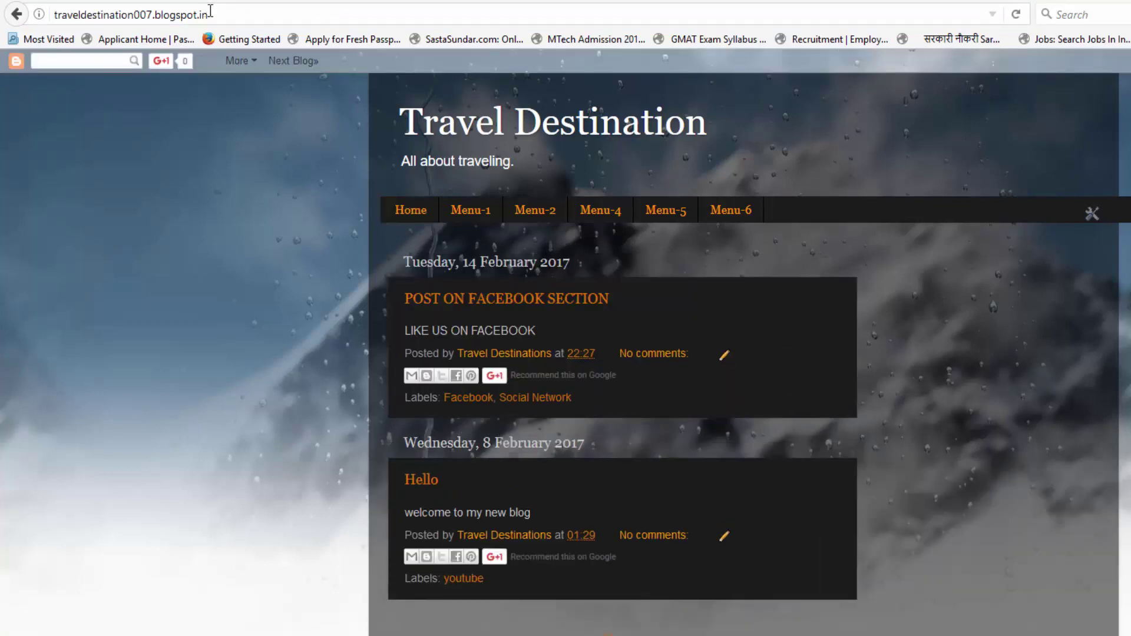
click(408, 210)
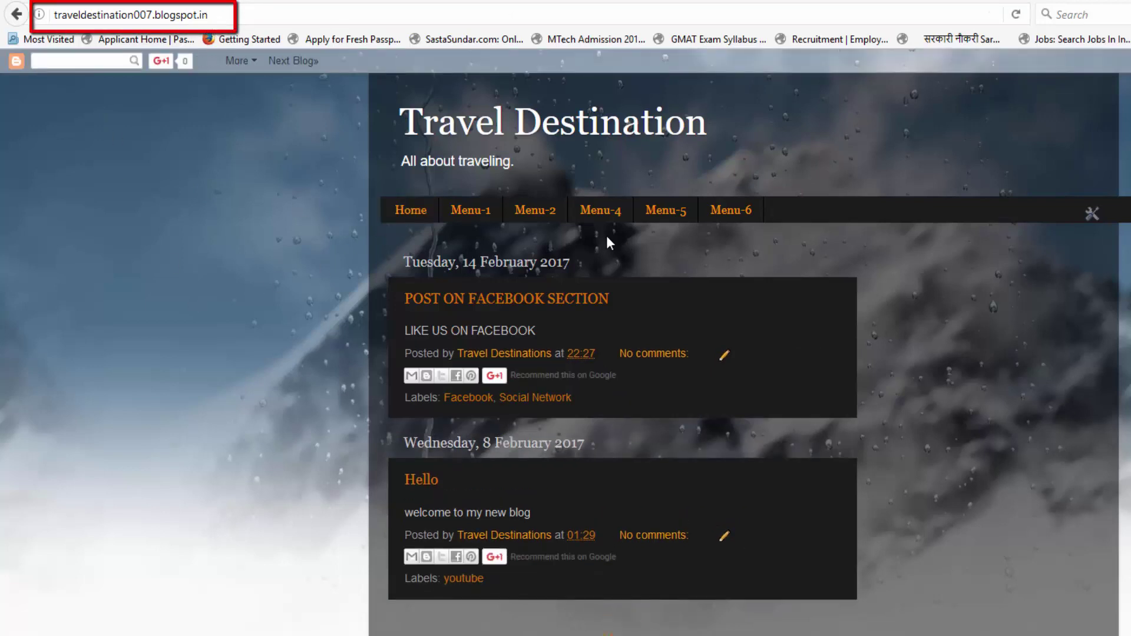
mouse_move(464, 219)
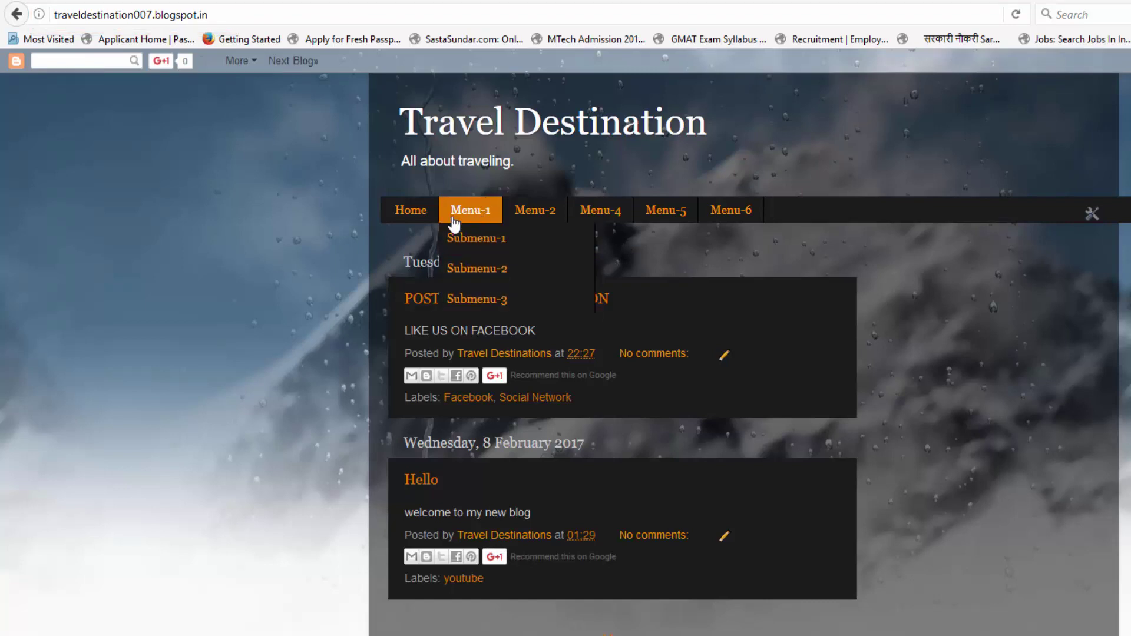
- Reopen the menu bar gadget's HTML code and rename the Menu-1 label to Social Network
click(1090, 215)
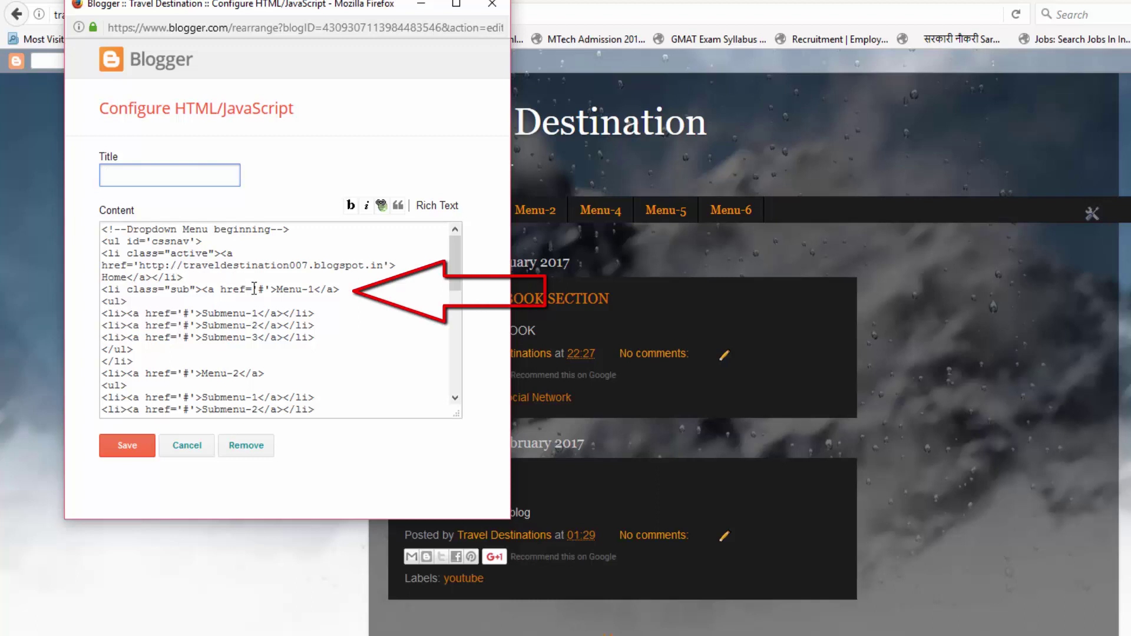
drag(277, 289, 317, 288)
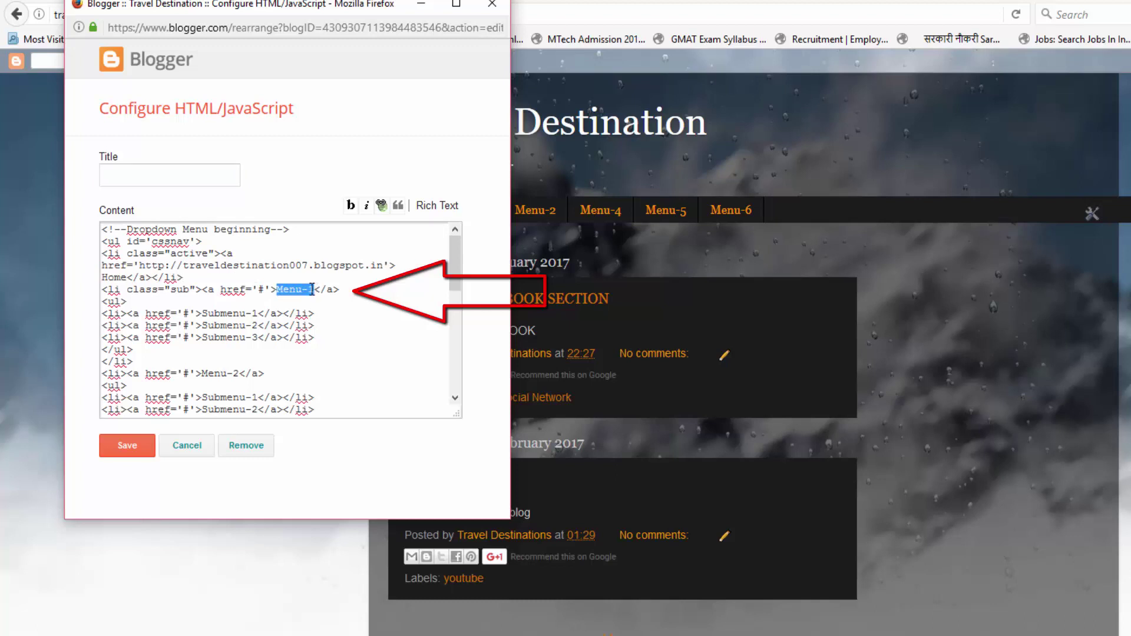
text(Soc)
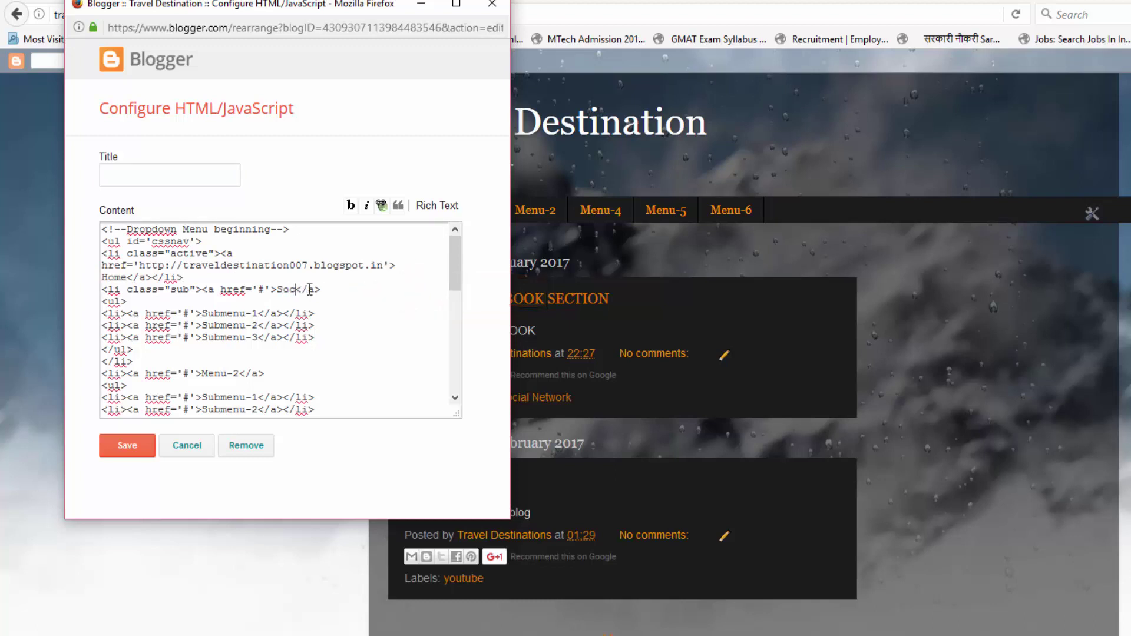
text(ial Network)
click(585, 257)
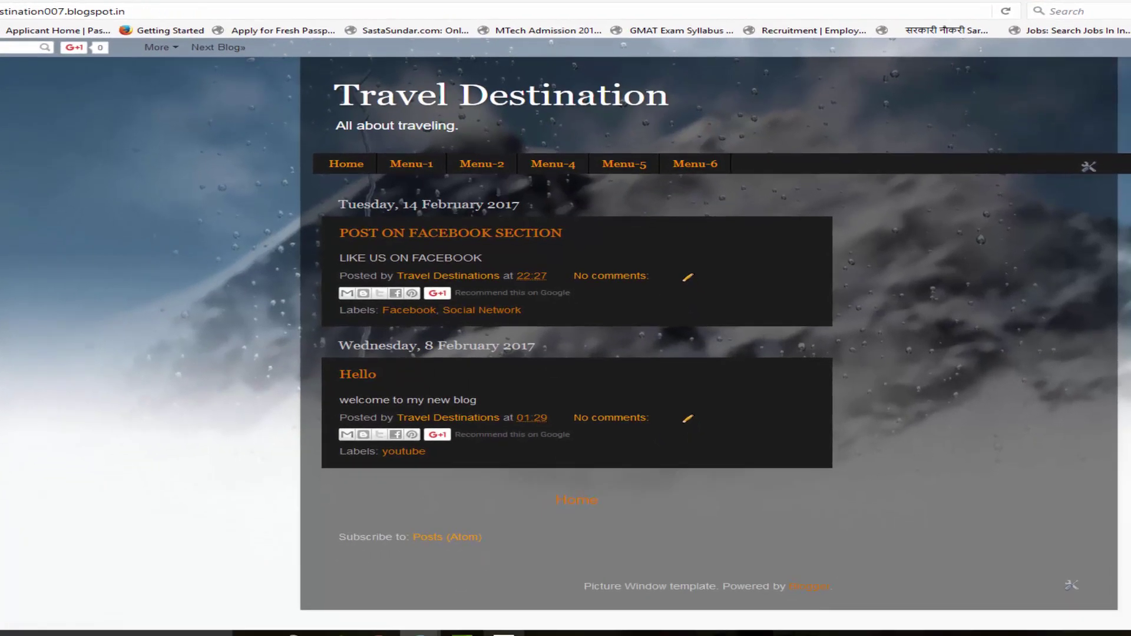
mouse_move(420, 634)
click(520, 586)
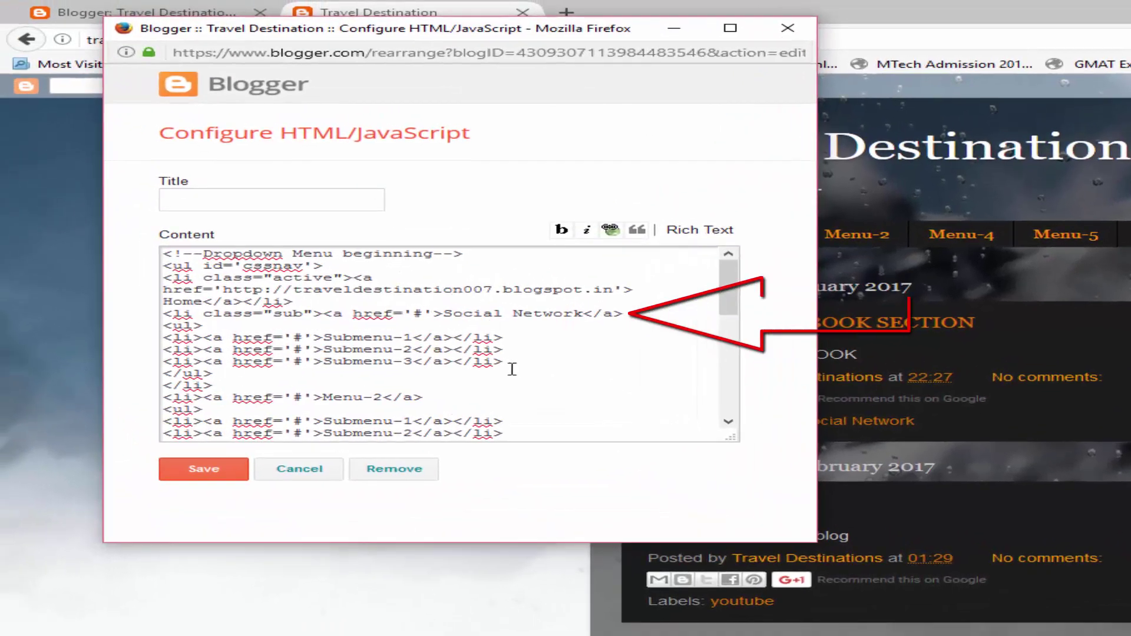
- Rename the Submenu-1 label under Social Network to Facebook in the gadget's HTML code
click(323, 338)
drag(333, 339, 415, 337)
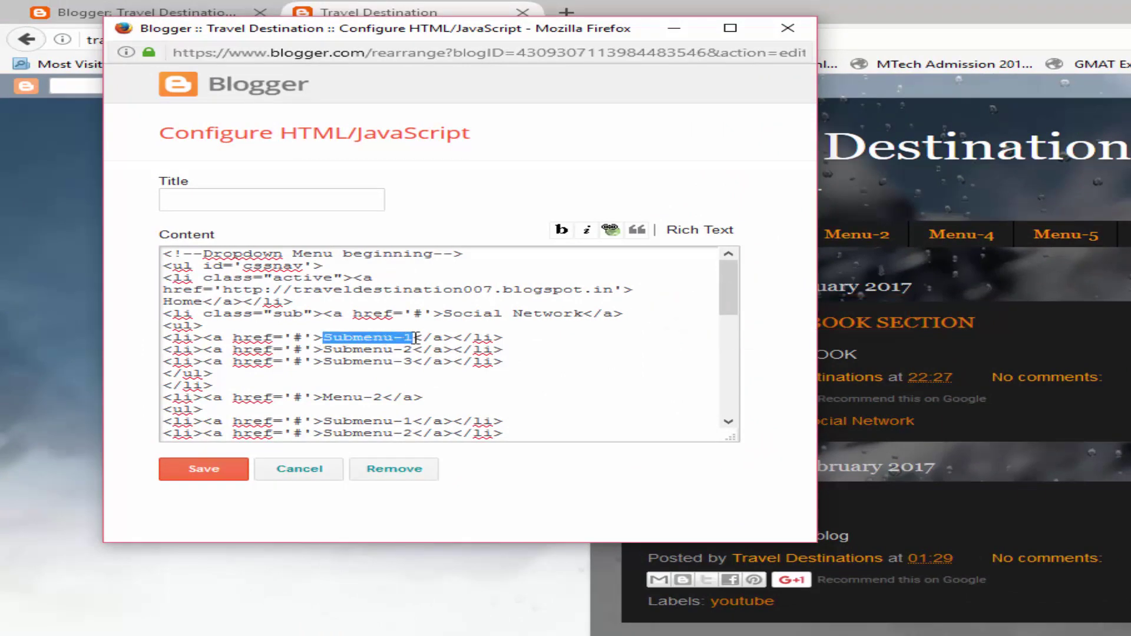
text(F)
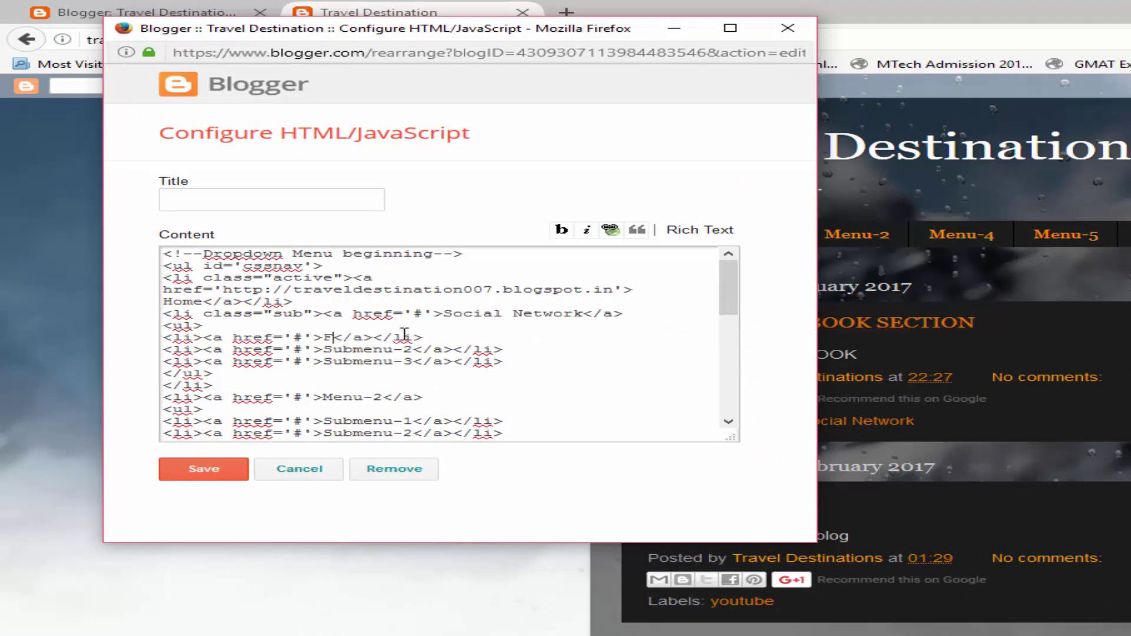
text(ACE)
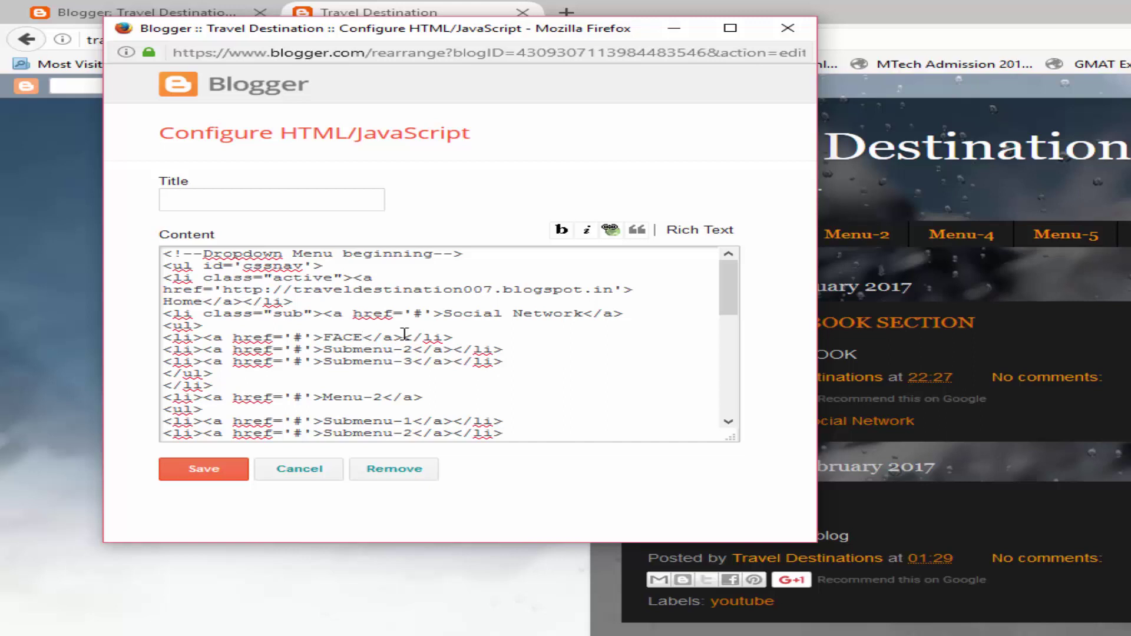
key(BackSpace)
key(BackSpace)
key(BackSpace)
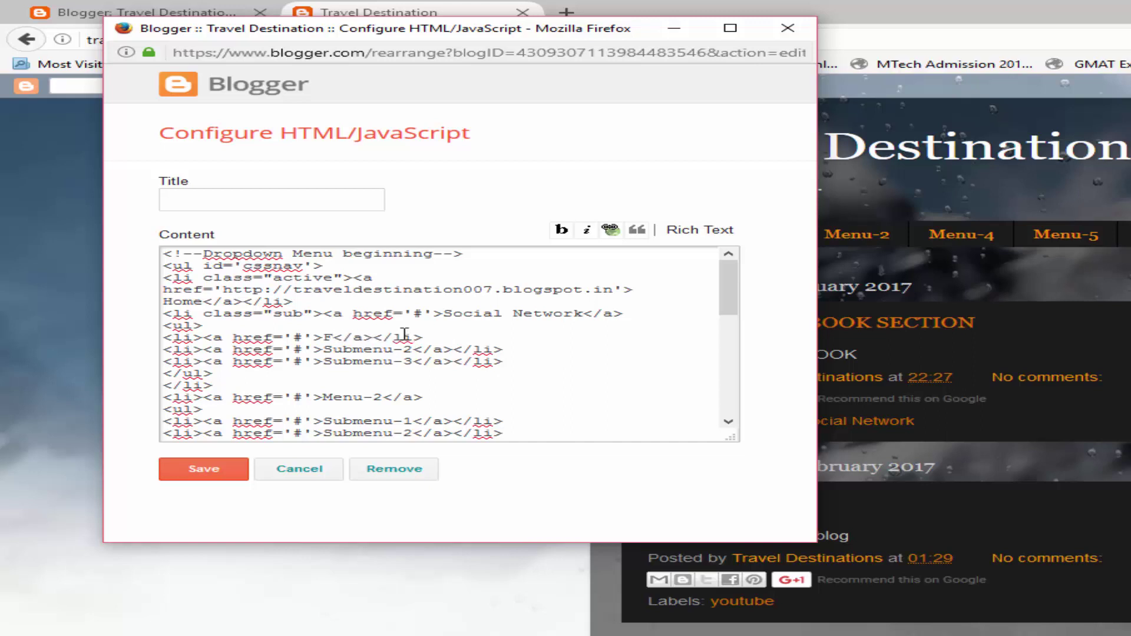
text(ac)
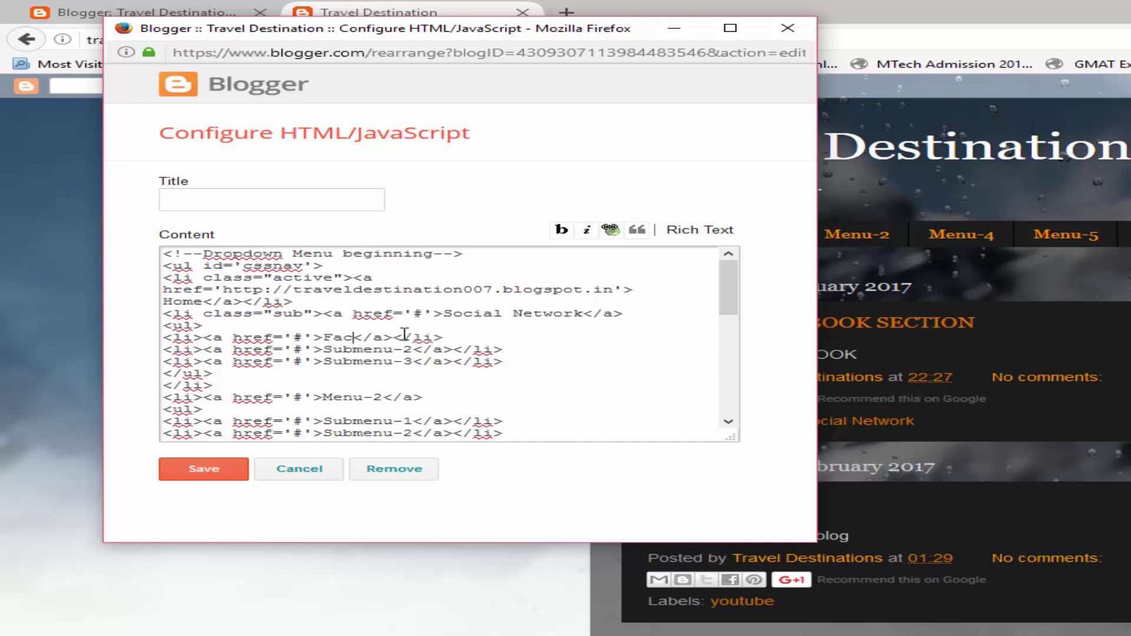
text(ebook)
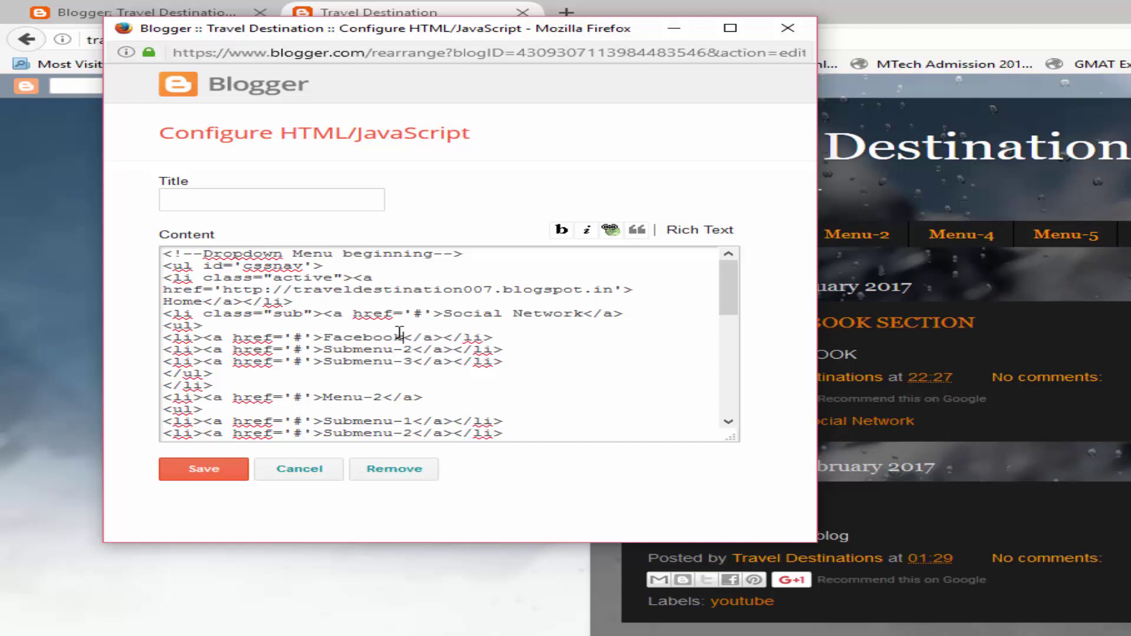
- Rename the Submenu-2 label under Social Network to YouTube
drag(414, 349, 327, 345)
text(Y)
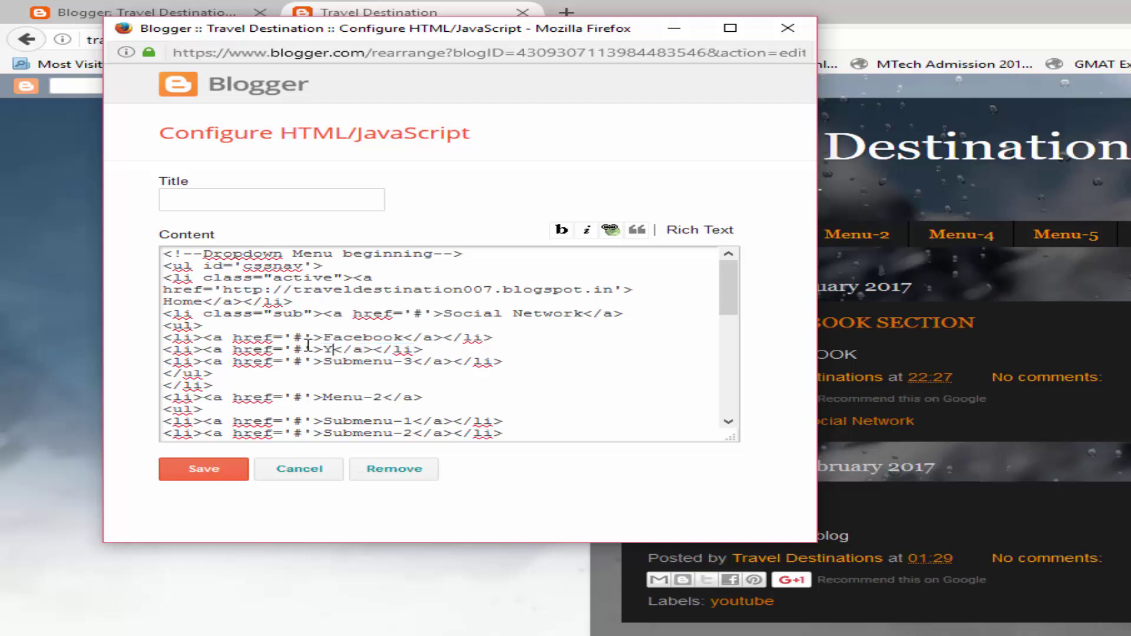
text(ou)
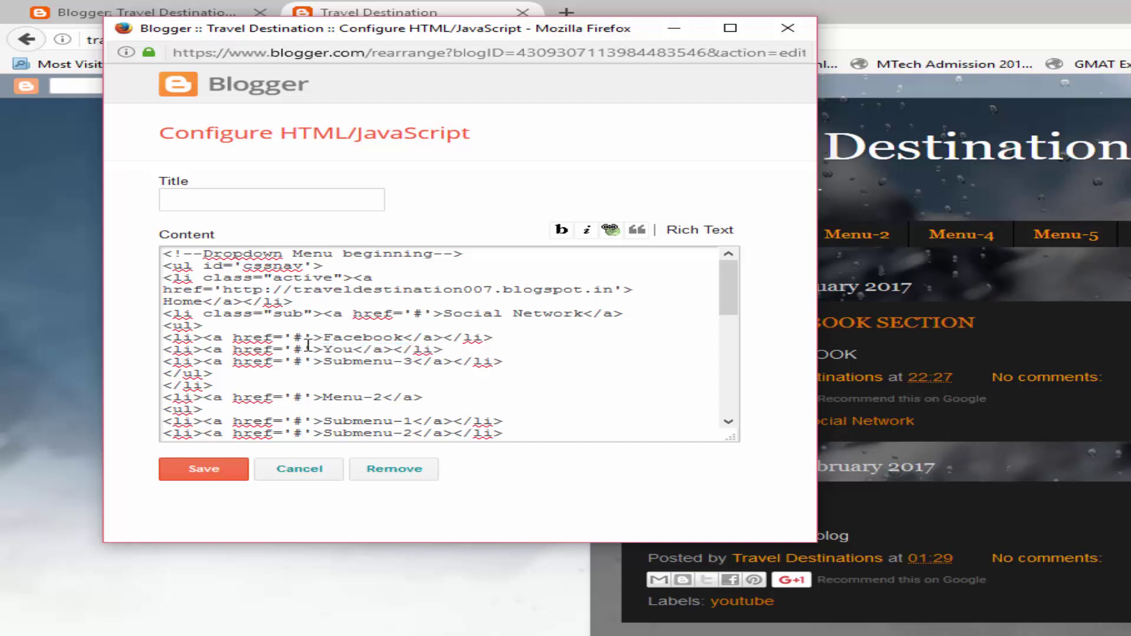
text(Tube)
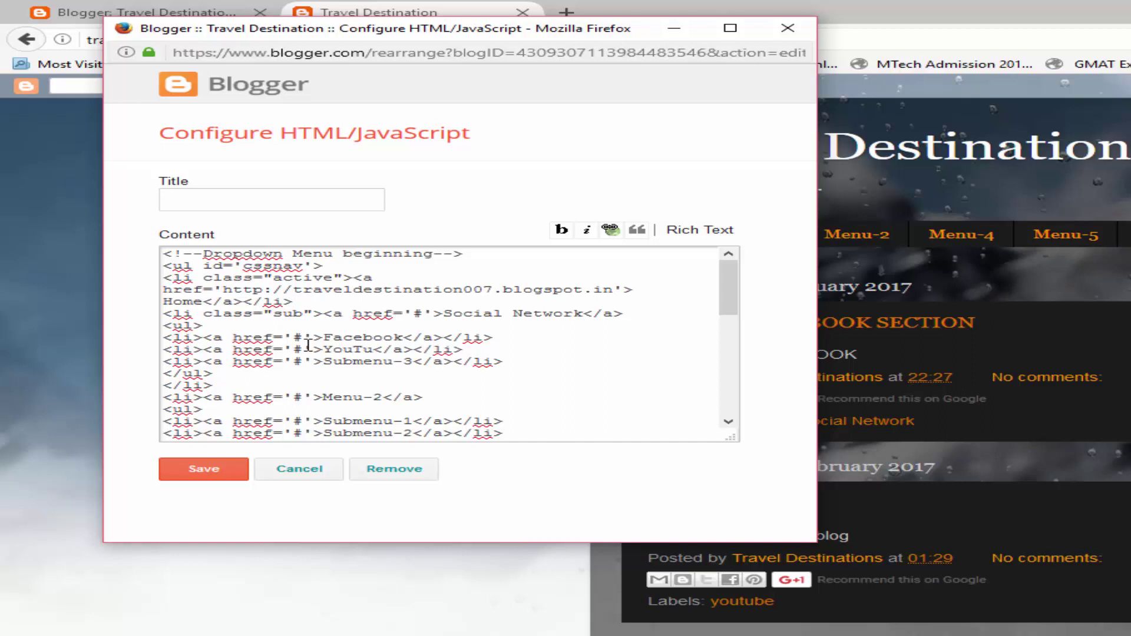
- Rename the Submenu-3 label under Social Network to Twitter and save the gadget
drag(416, 362, 328, 363)
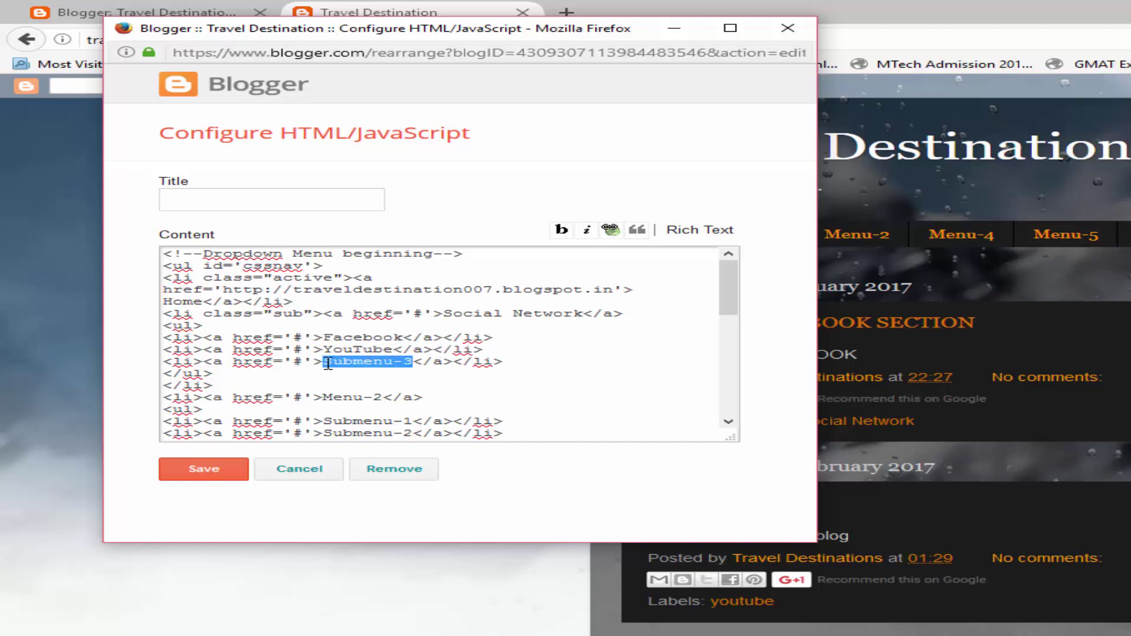
key(BackSpace)
text(T)
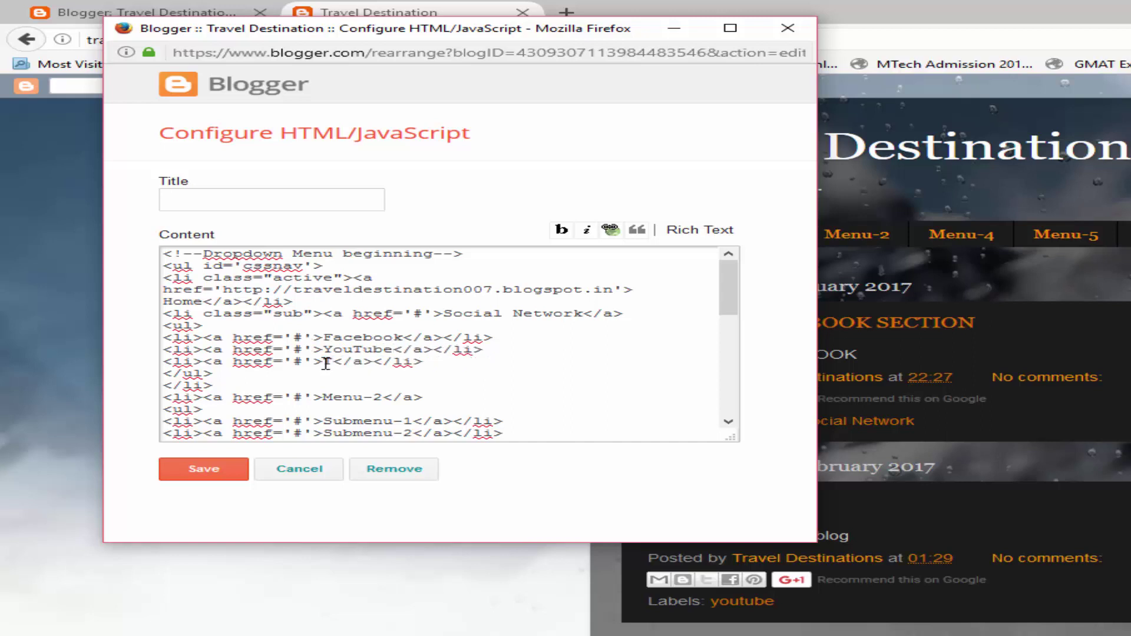
text(witter)
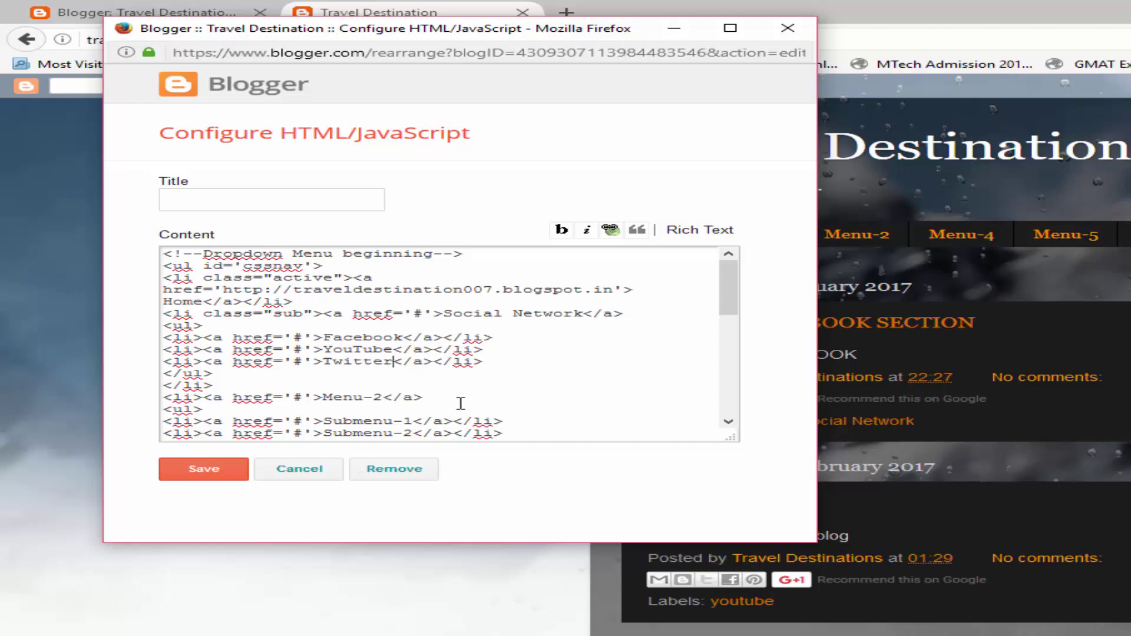
click(200, 470)
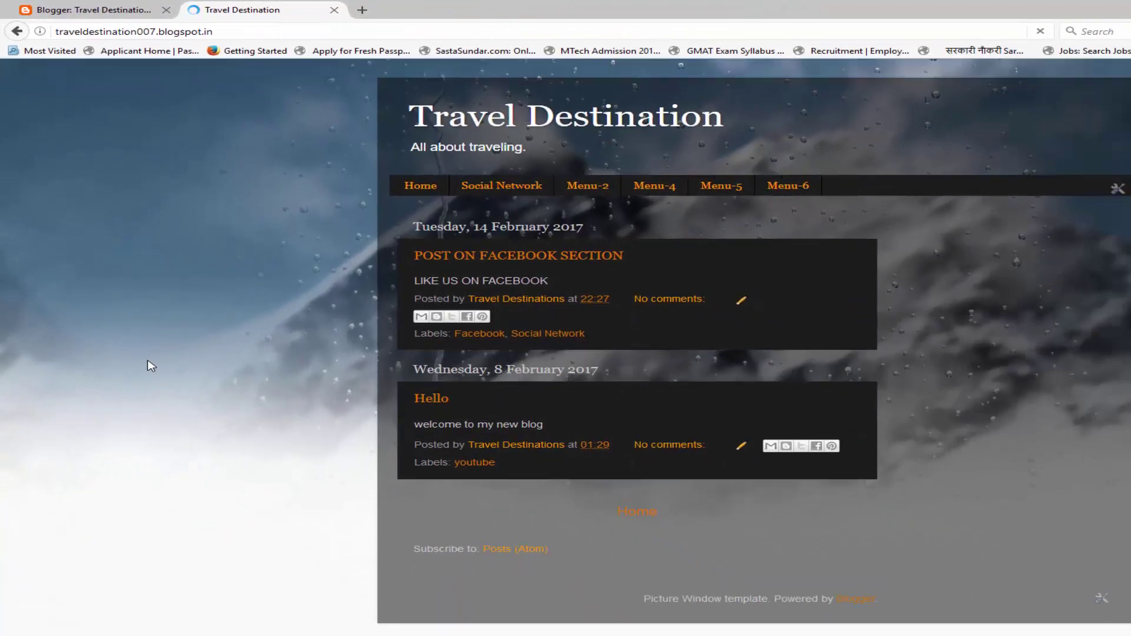
mouse_move(501, 187)
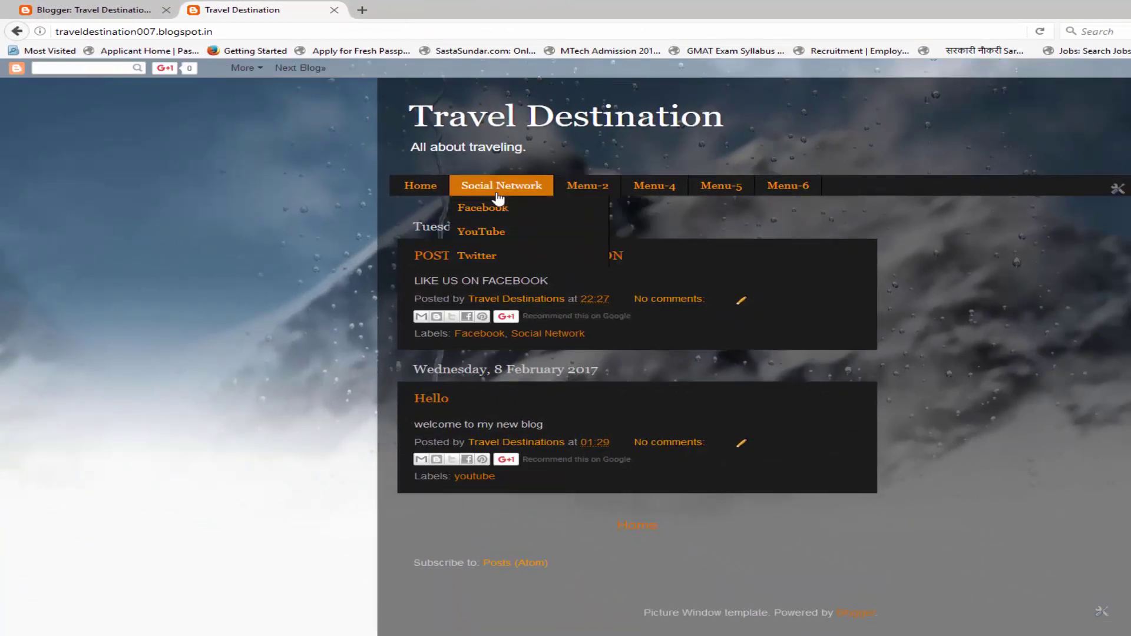
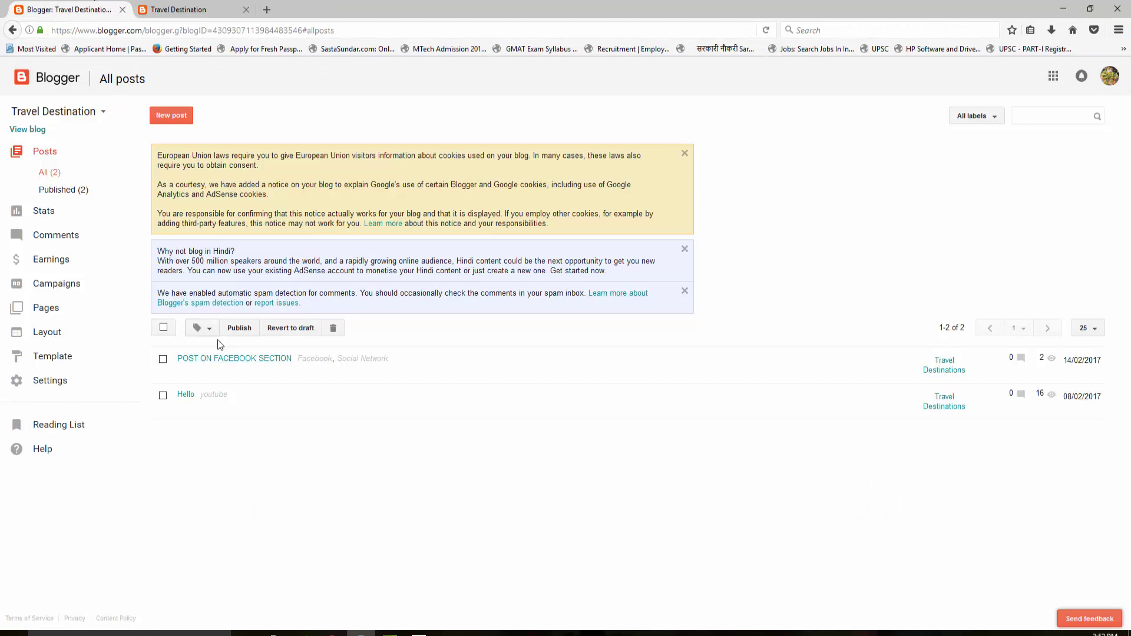
- Create a new blog post titled "how to creat facebook account"
click(174, 117)
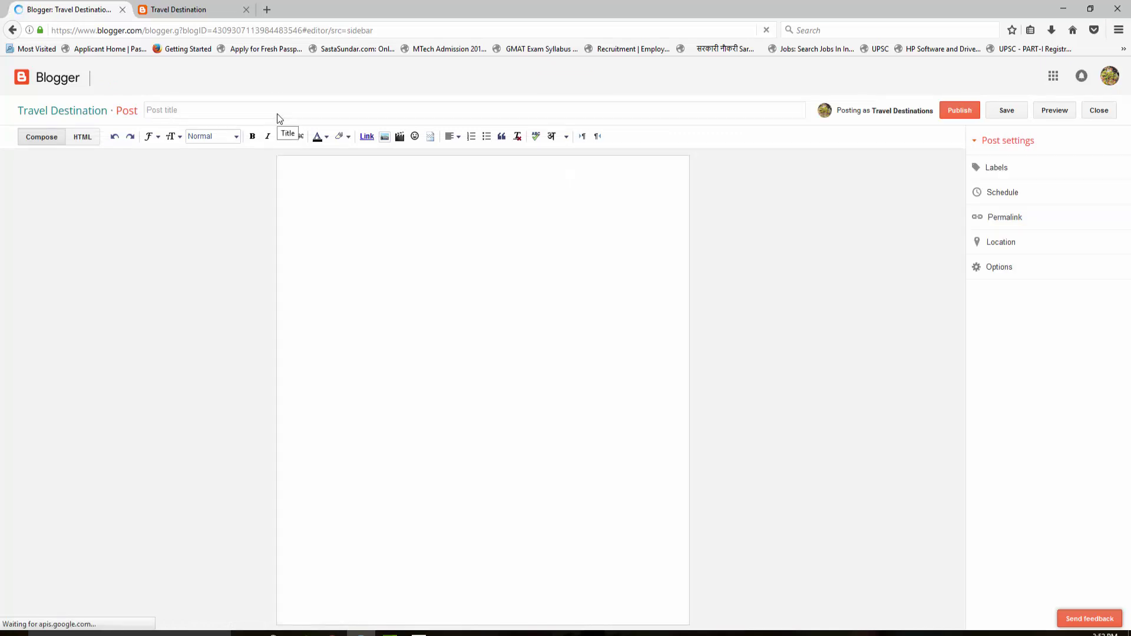
click(278, 113)
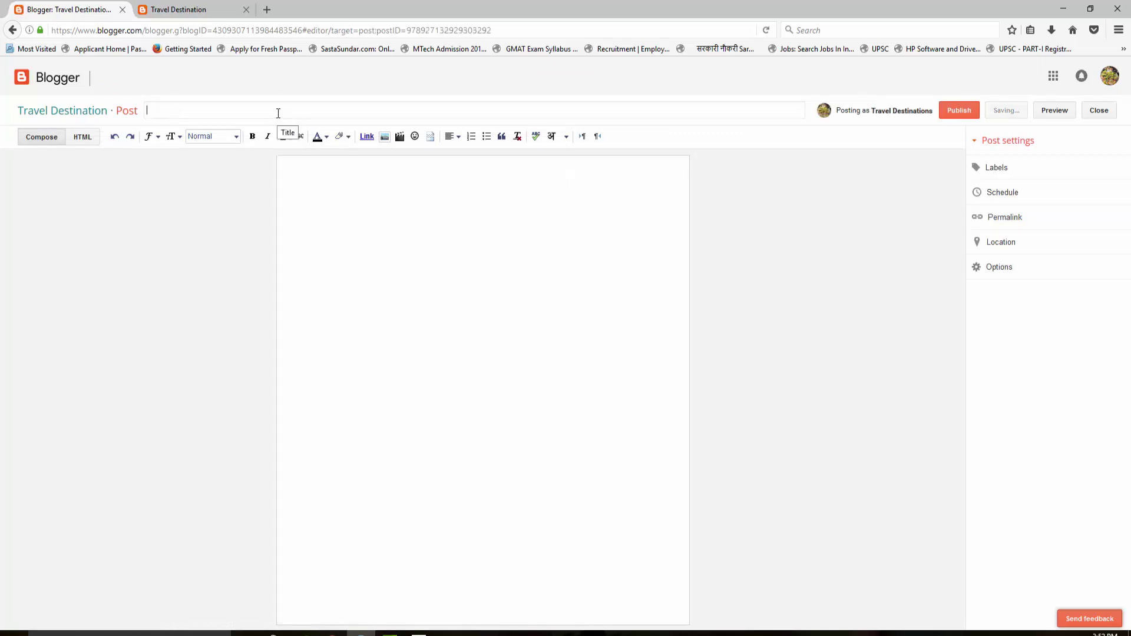
text(fa)
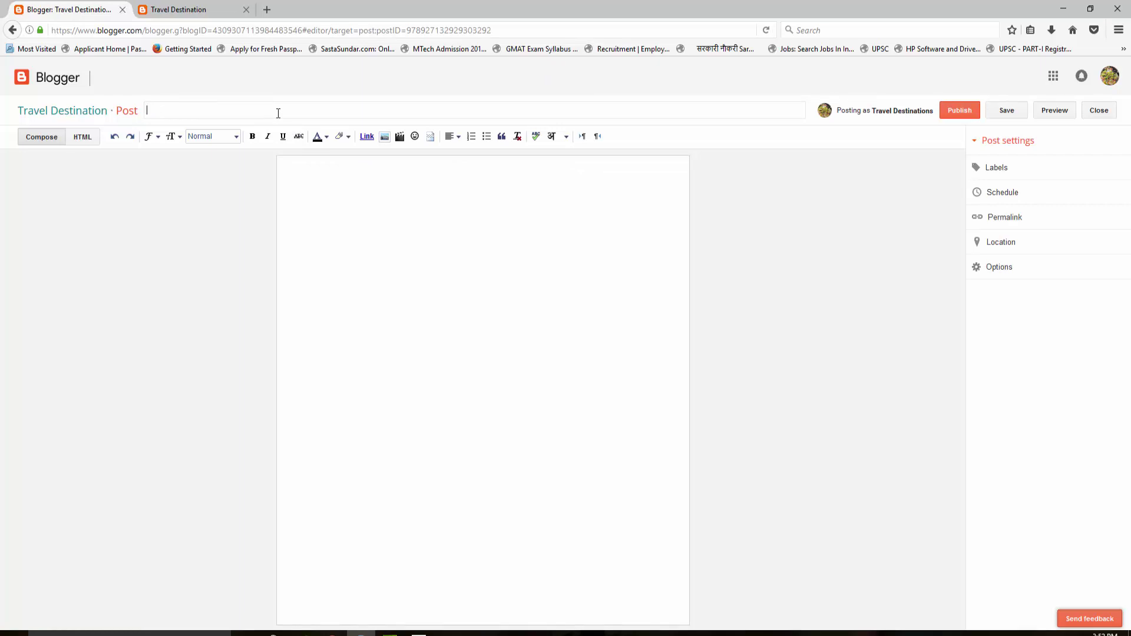
text(how to creat facebook account)
- Write "This is the body" as the post's body text
click(317, 182)
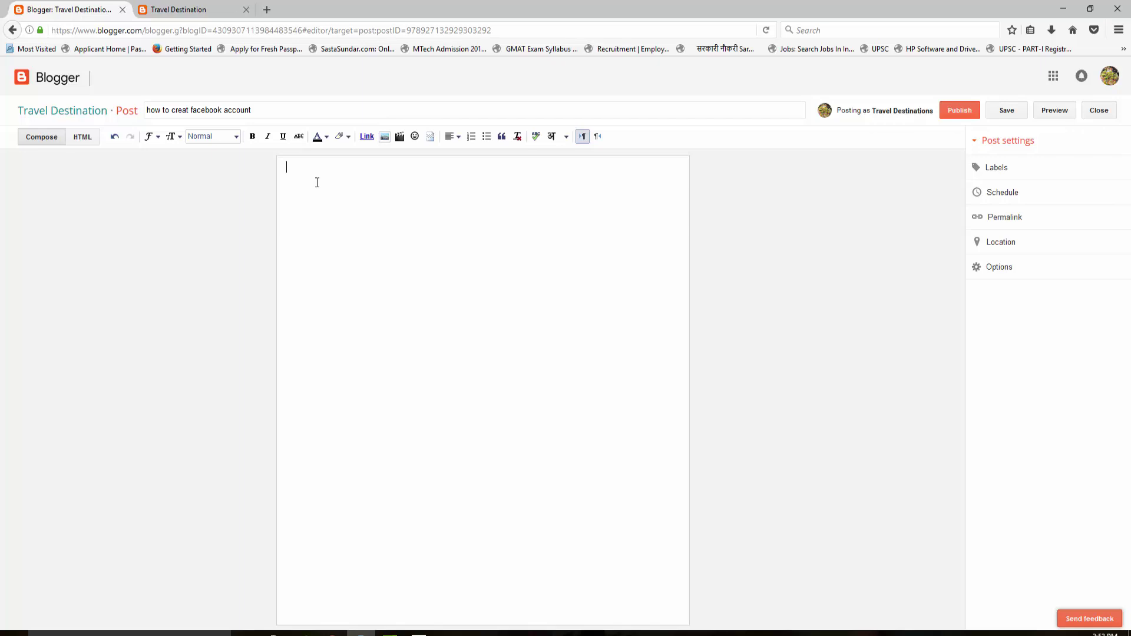
text(this is the body)
click(290, 168)
key(BackSpace)
text(T)
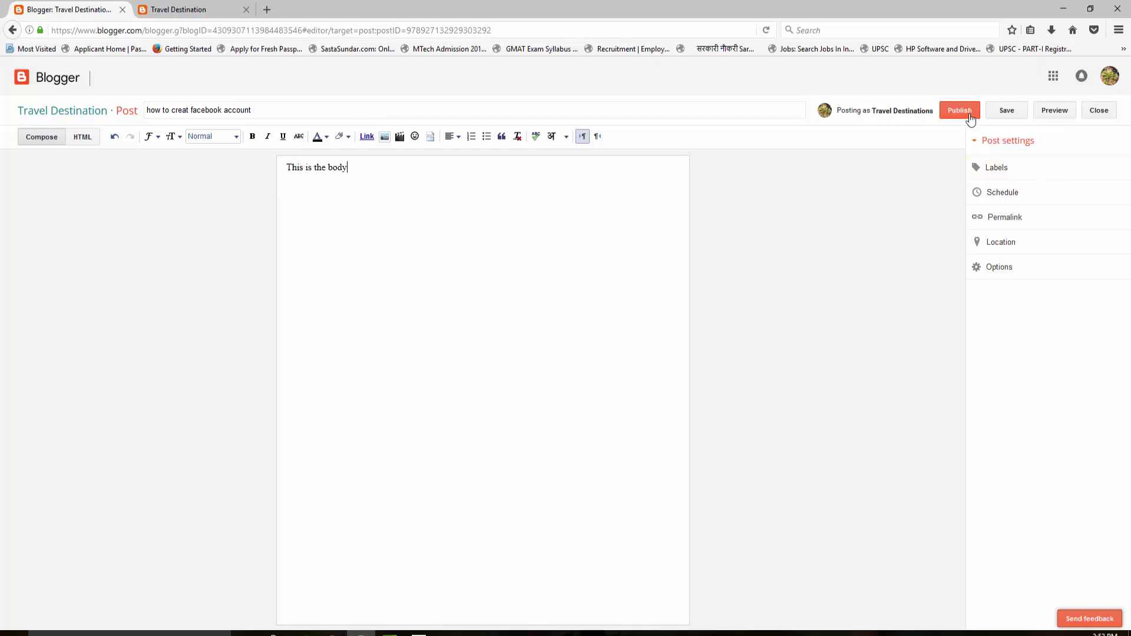
- Assign the label Facebook to the post, spelled with a capital F, and confirm the label
click(996, 167)
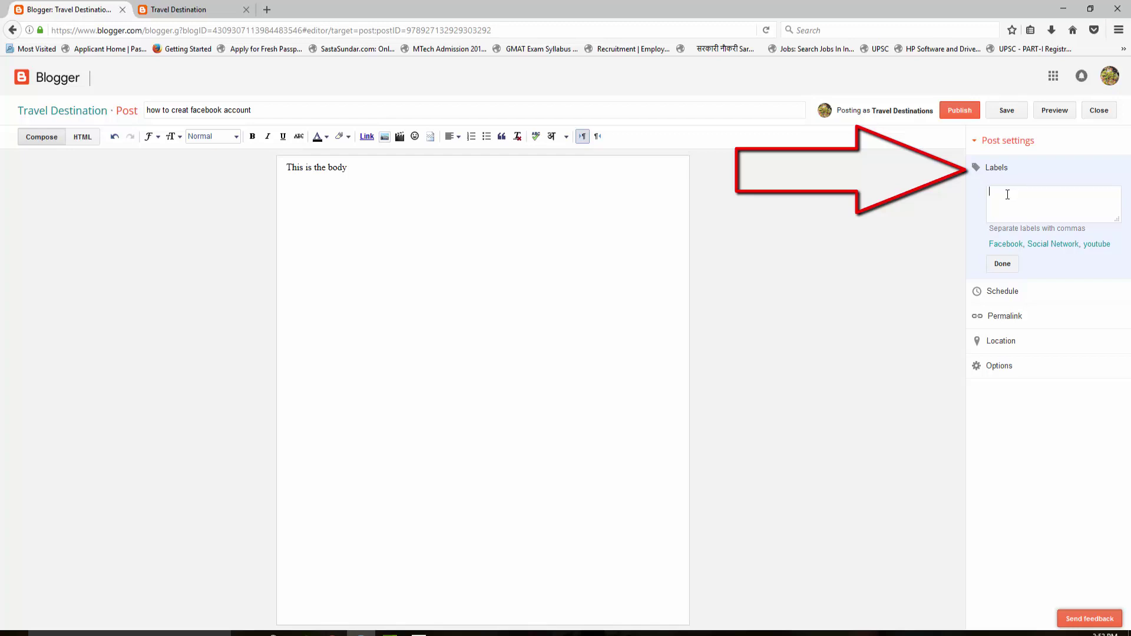
click(1002, 199)
text(face)
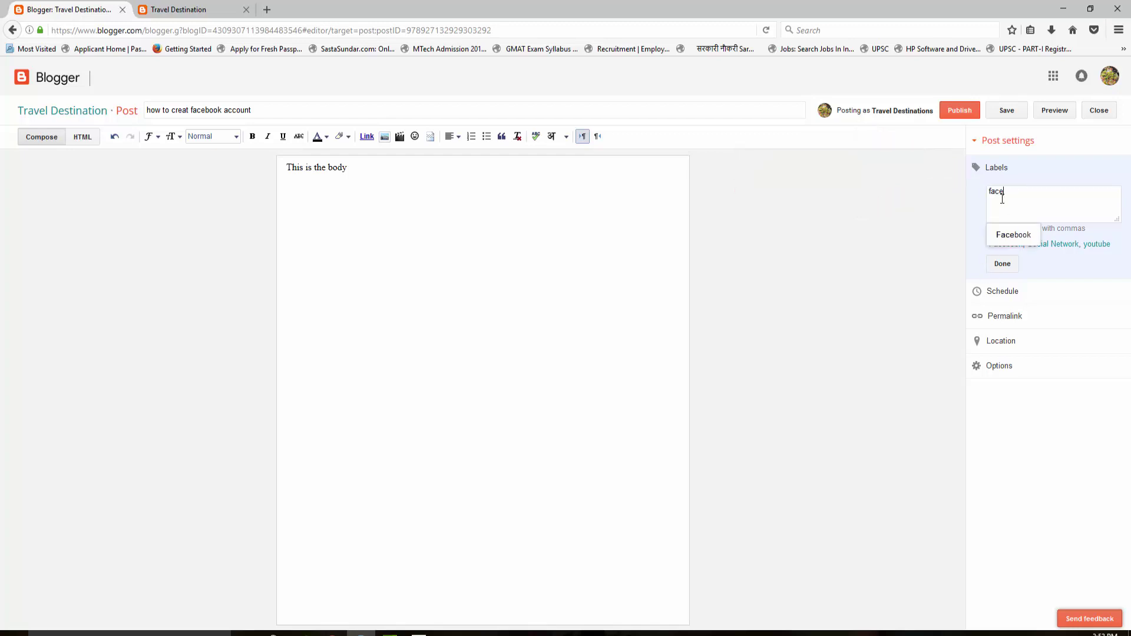
key(BackSpace)
key(BackSpace)
key(BackSpace)
key(BackSpace)
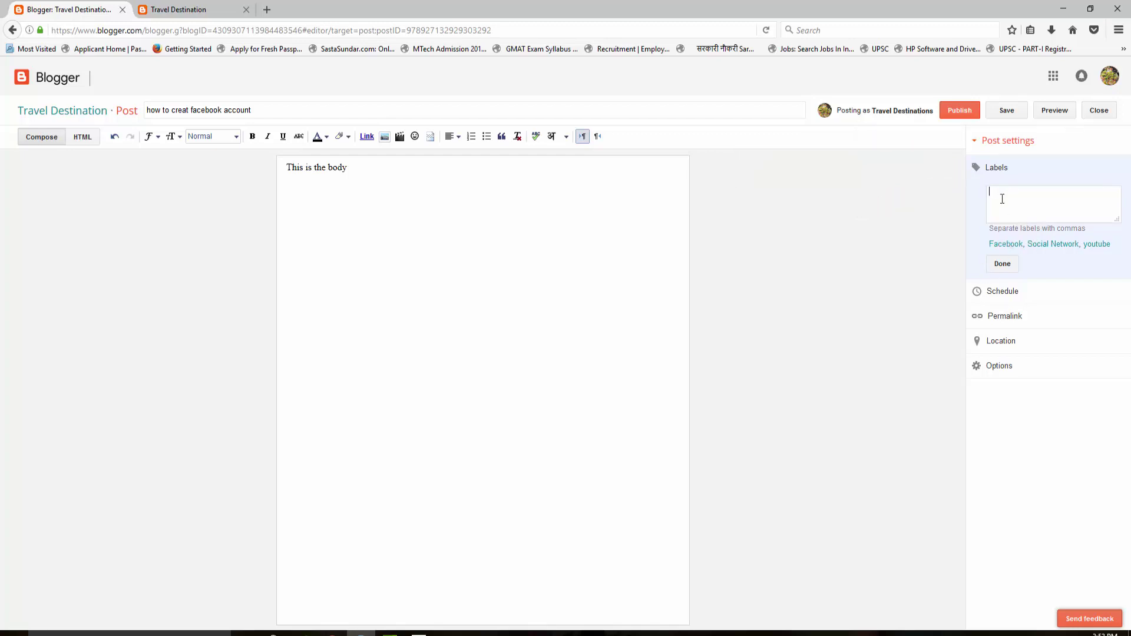
text(Facebook)
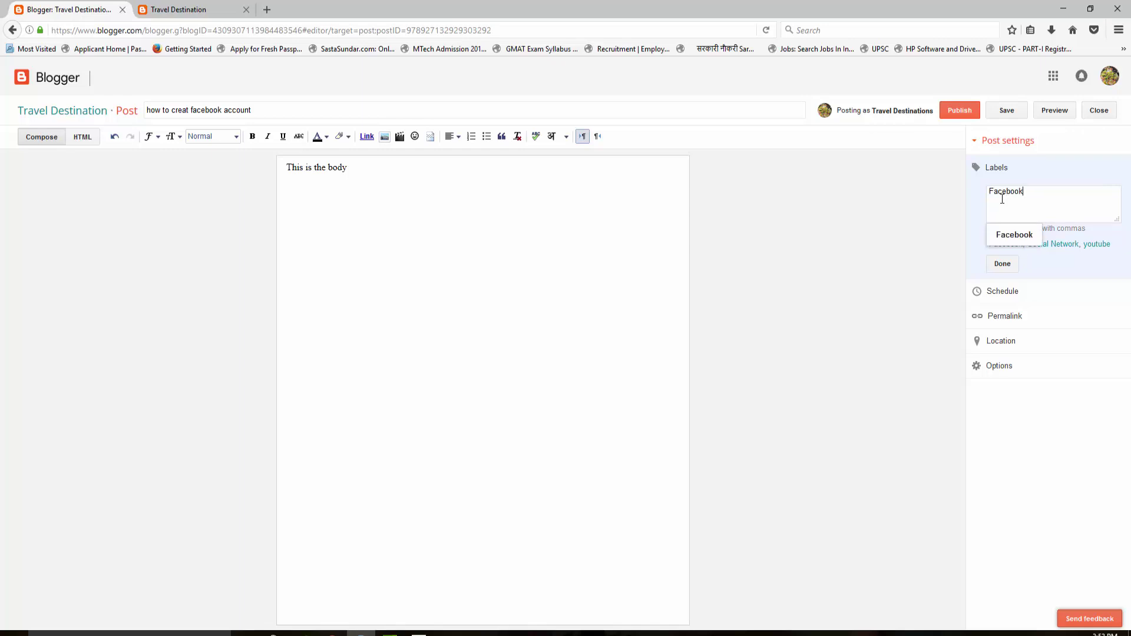
text(,)
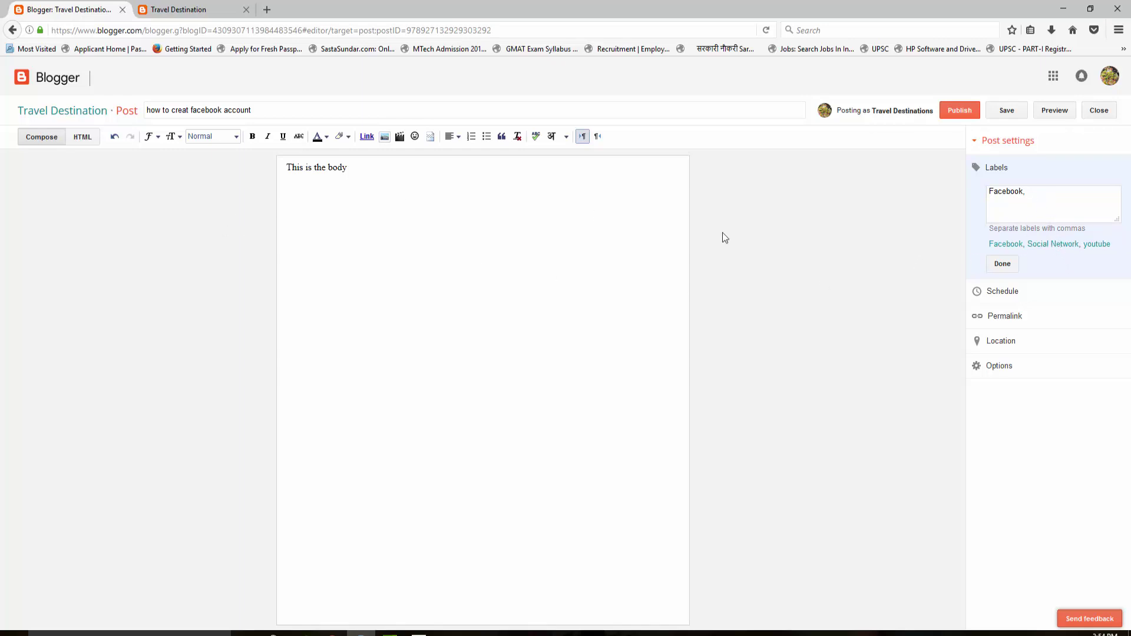
click(1009, 266)
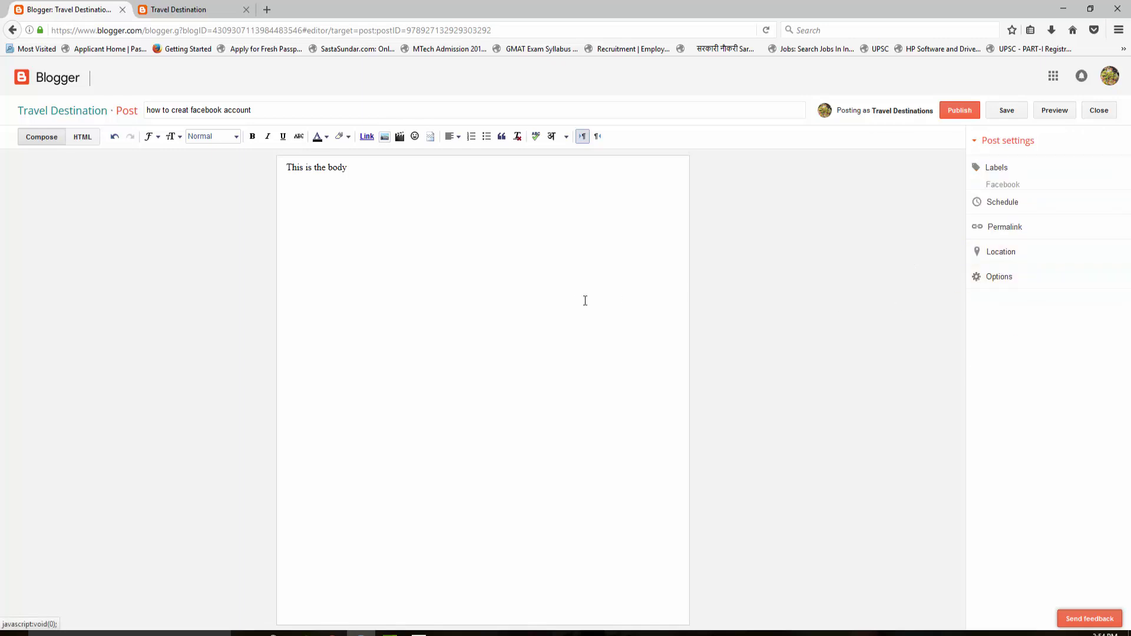
- Publish the post without sharing it on Google+
click(1009, 117)
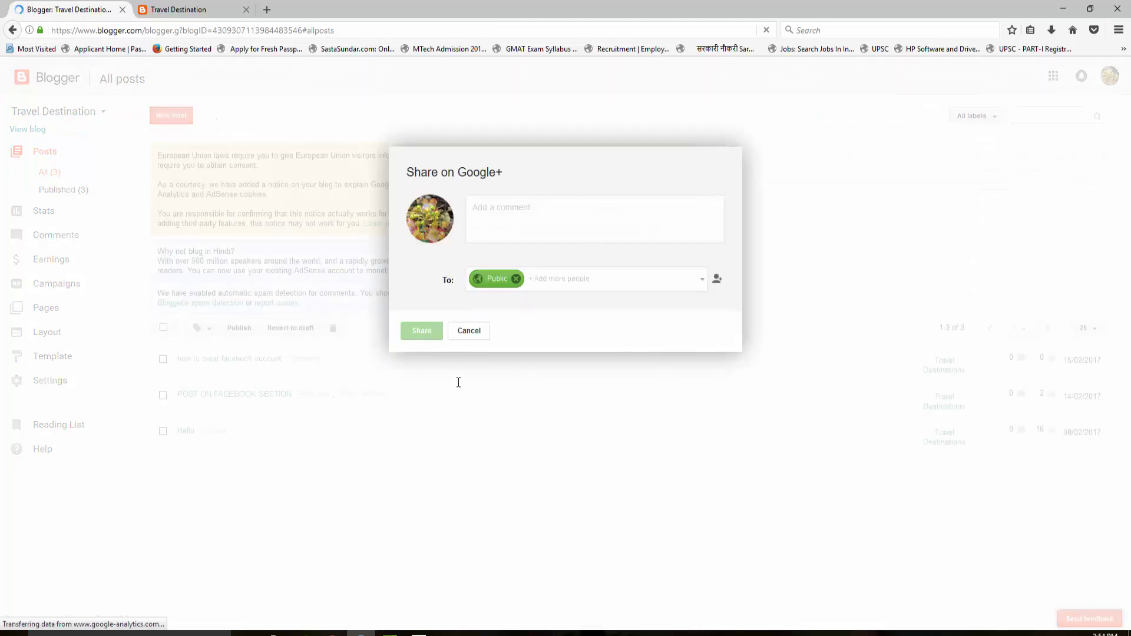
click(475, 391)
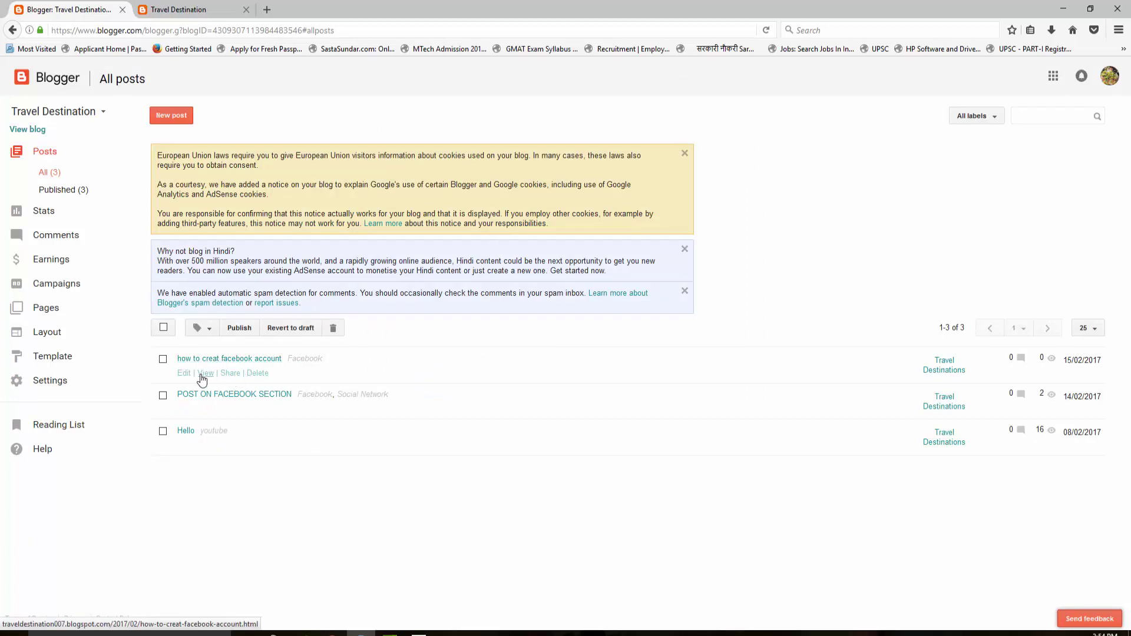
click(205, 374)
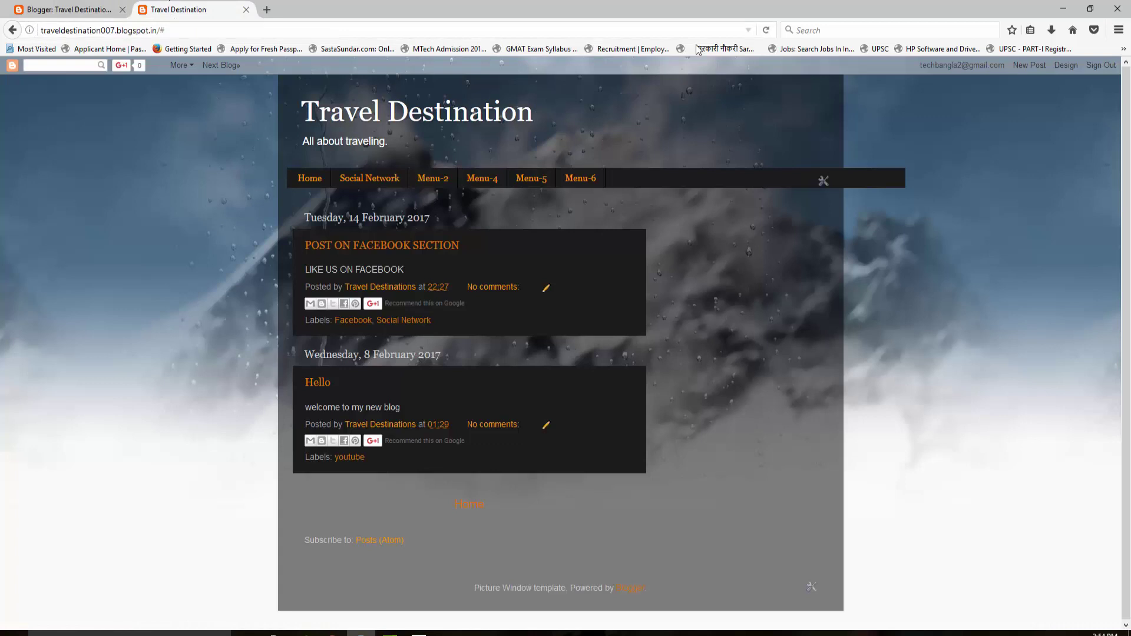
- Reload the blog page and test the Facebook submenu link under Social Network
click(766, 30)
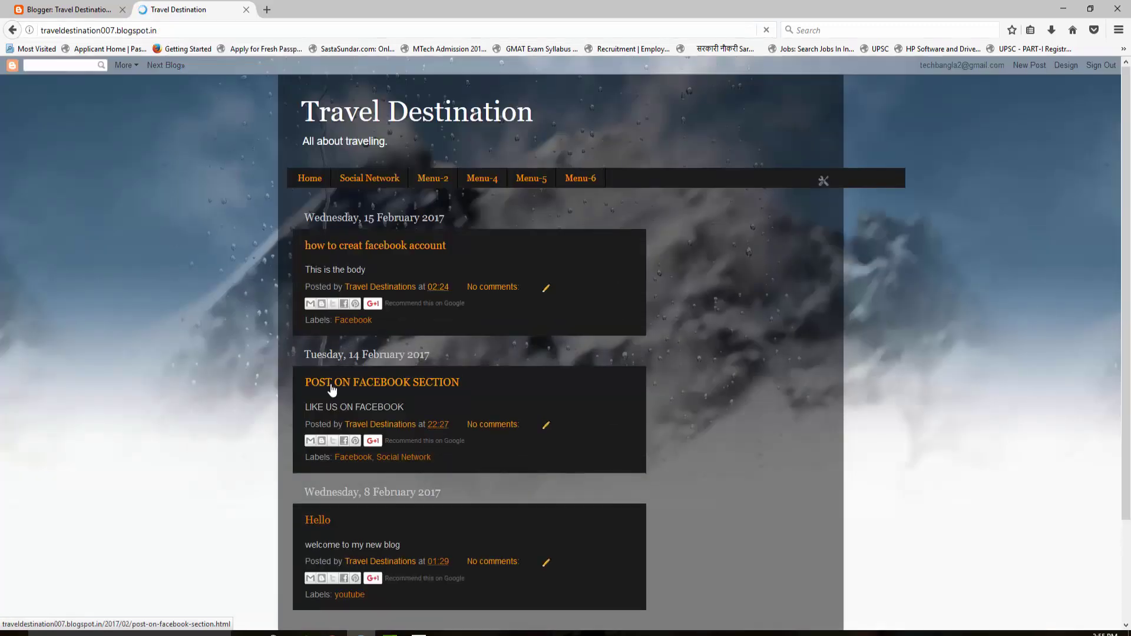
mouse_move(368, 182)
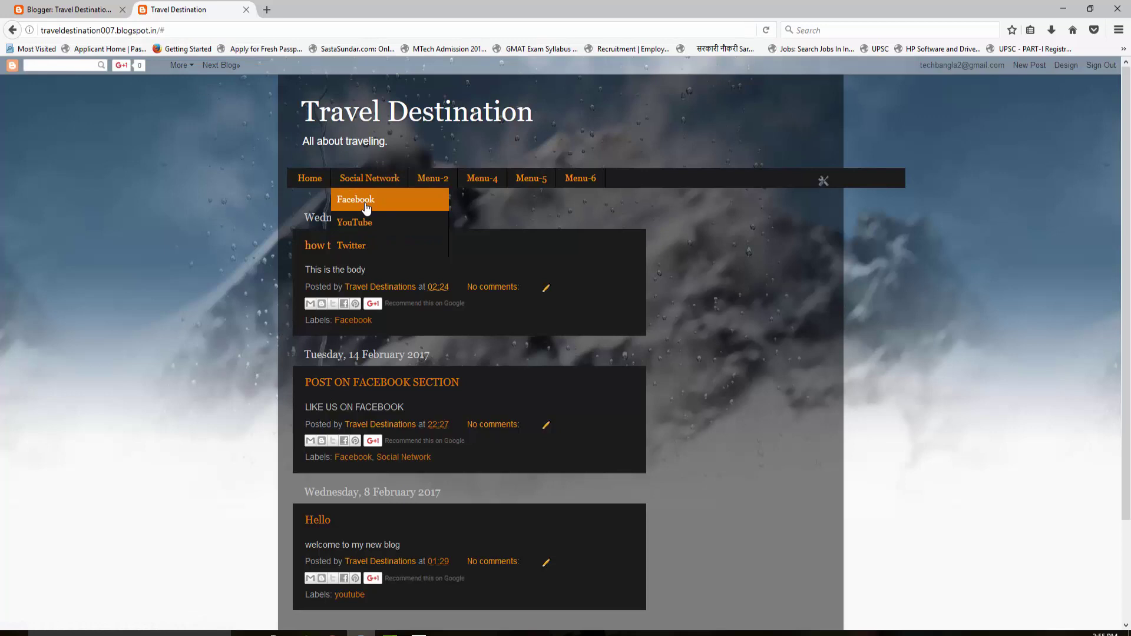
click(365, 205)
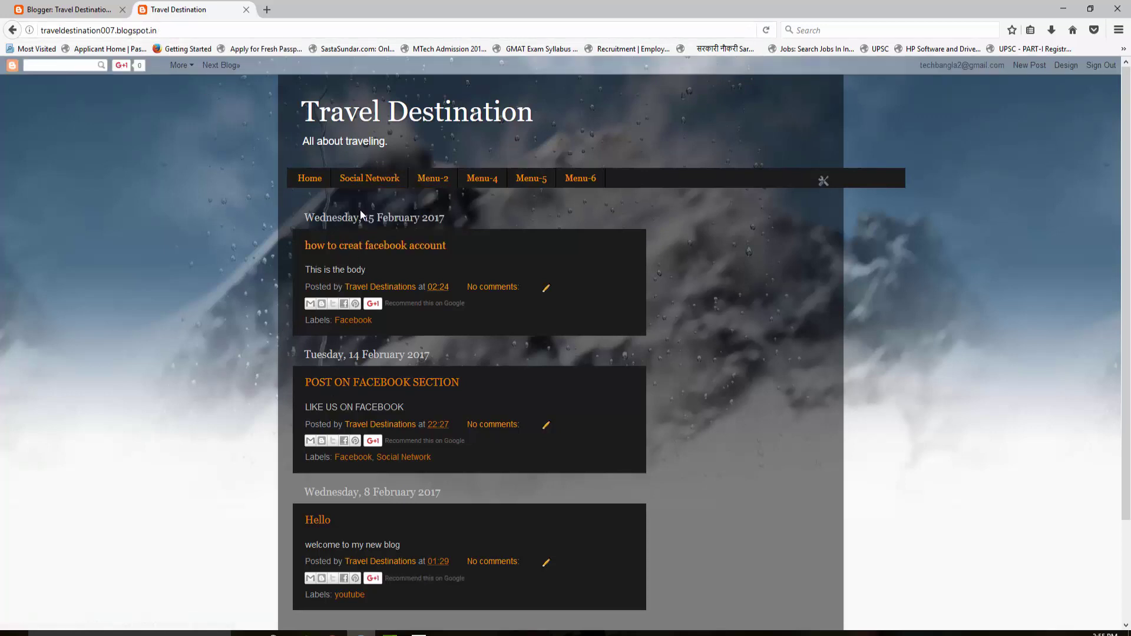
- Open the listing of posts labelled Facebook from the label link on the "how to creat facebook account" post
mouse_move(368, 182)
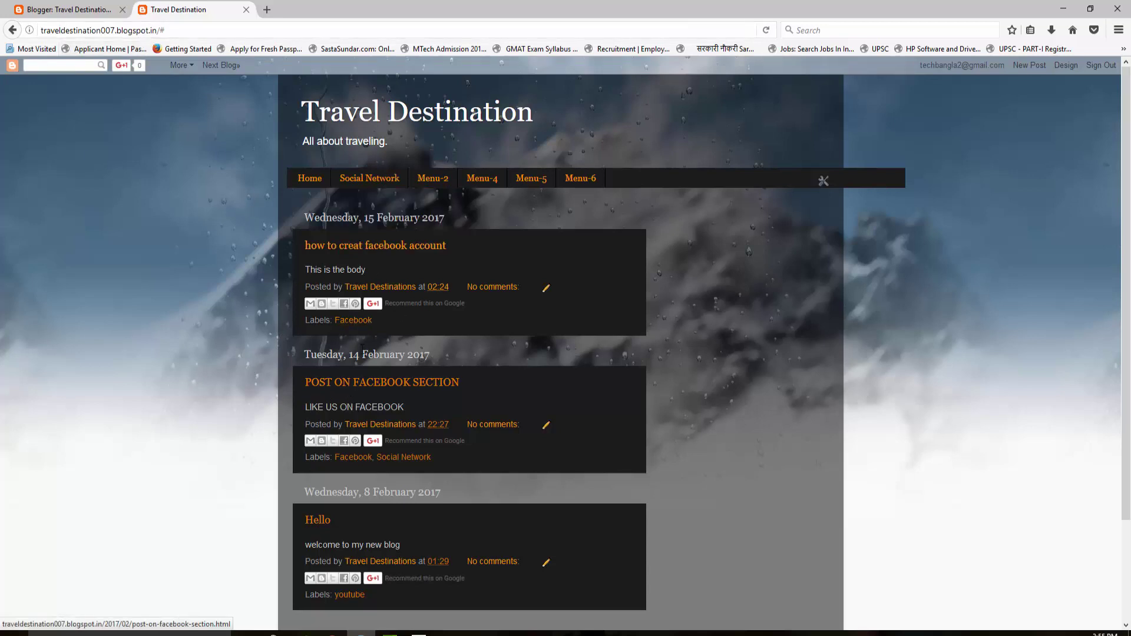
mouse_move(368, 210)
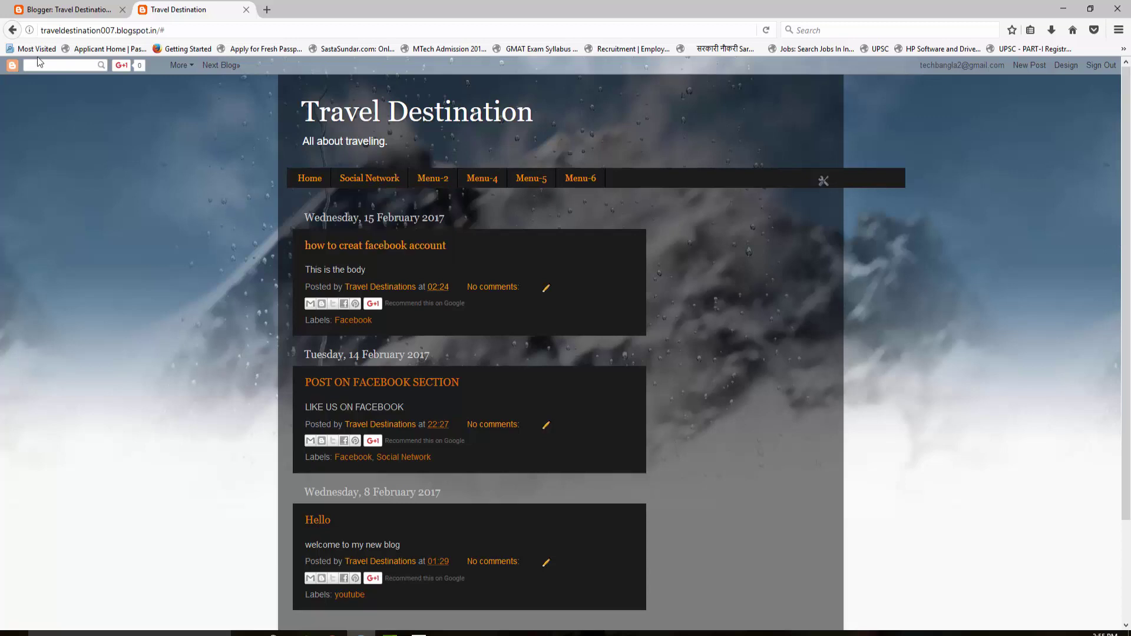
click(356, 323)
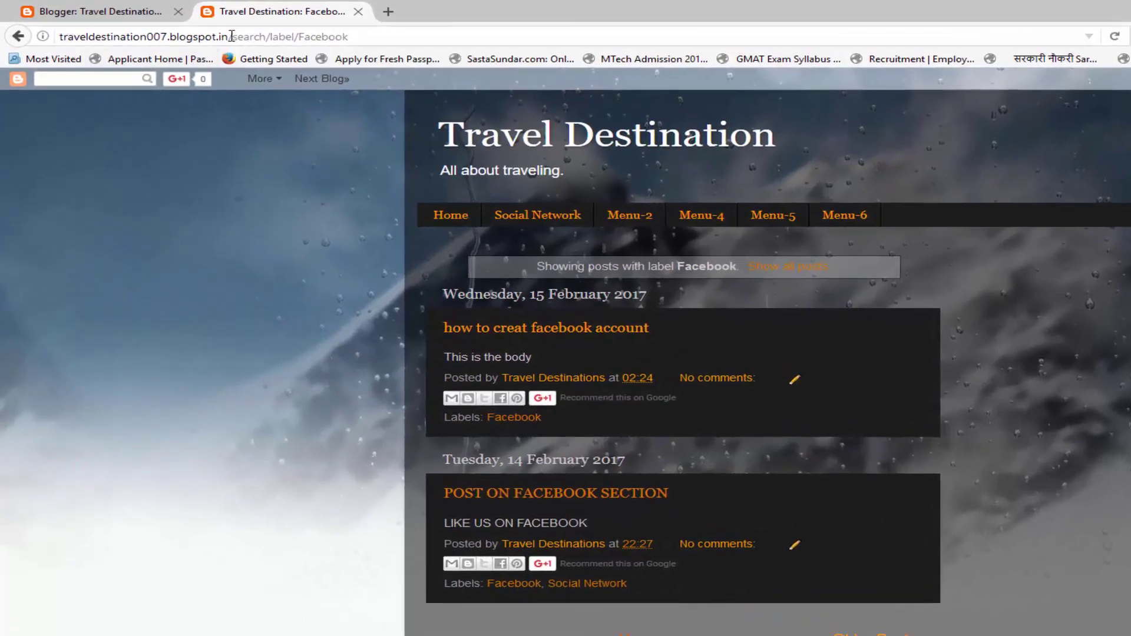
- Copy the path /search/label/Facebook from the address of the Facebook label listing
drag(230, 37, 349, 36)
key(ctrl+c)
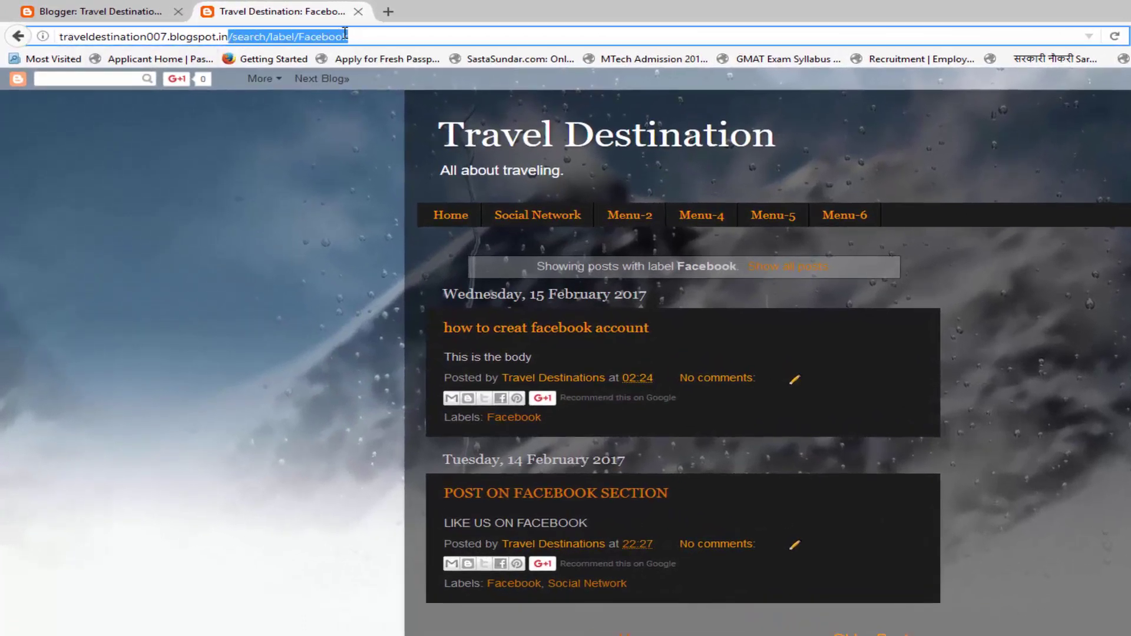
right_click(342, 34)
click(383, 81)
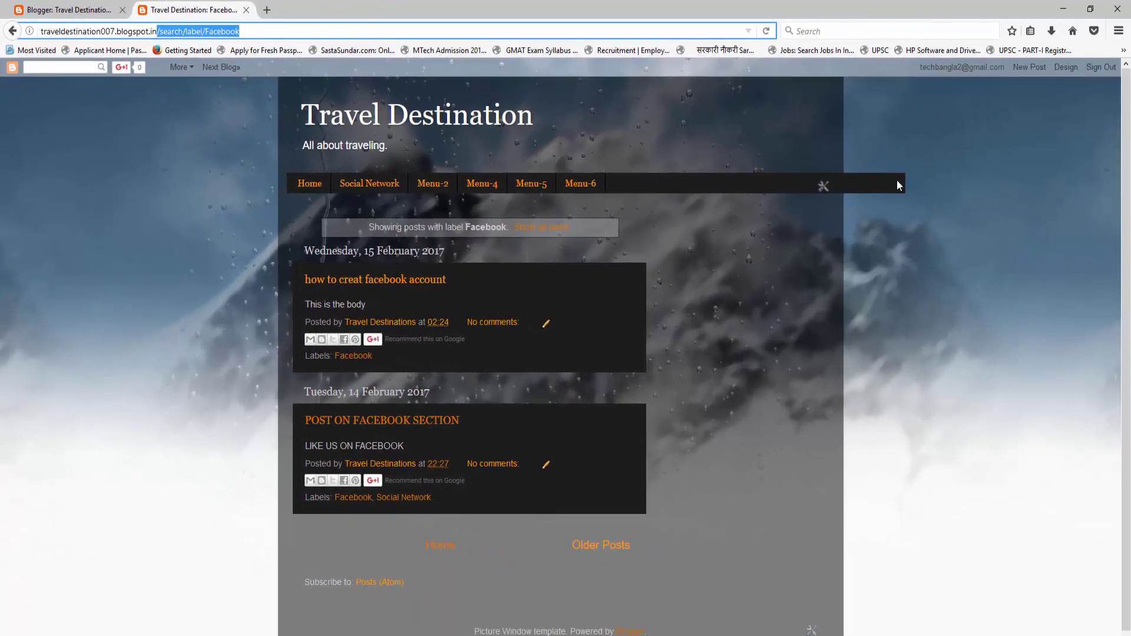
- Replace the # link of the Facebook submenu in the menu gadget's code with /search/label/Facebook and save the gadget
click(823, 192)
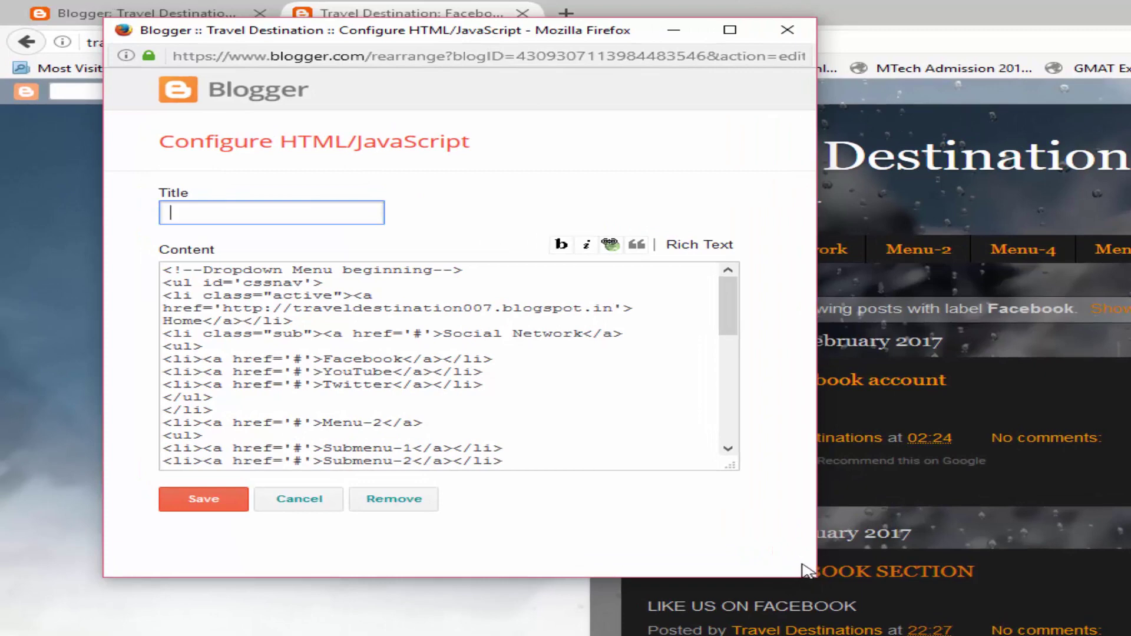
double_click(297, 359)
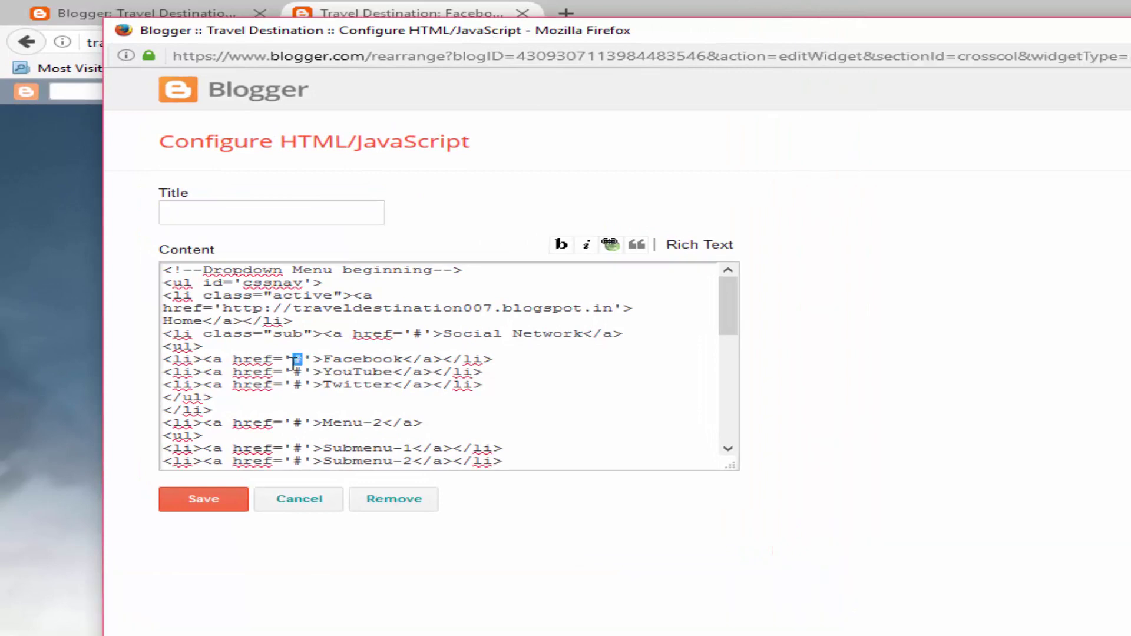
key(ctrl+v)
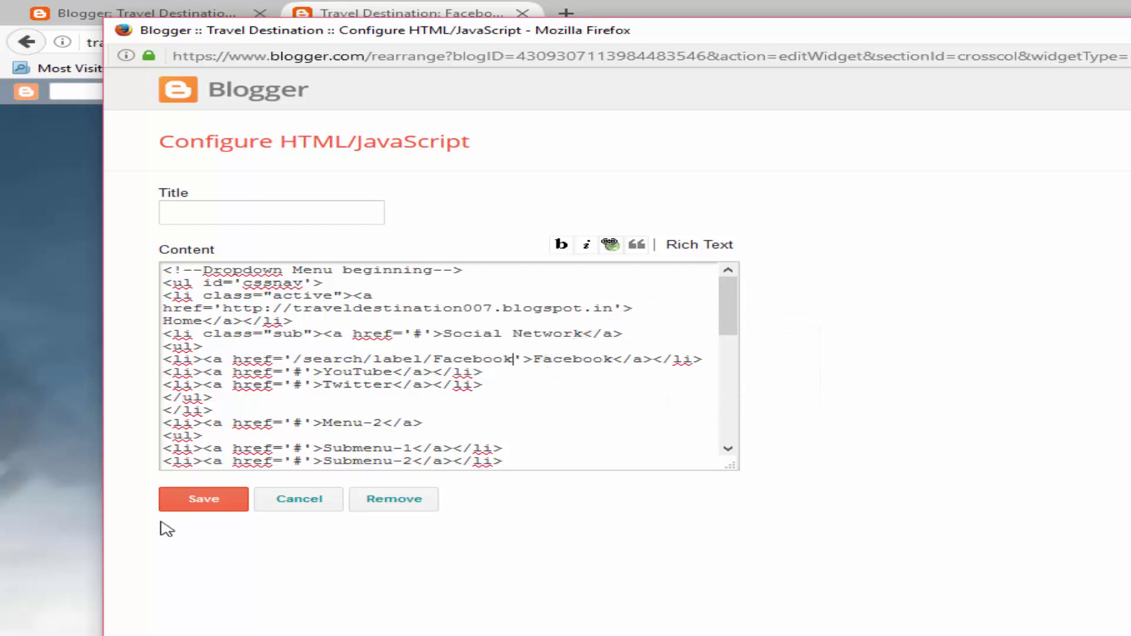
click(194, 500)
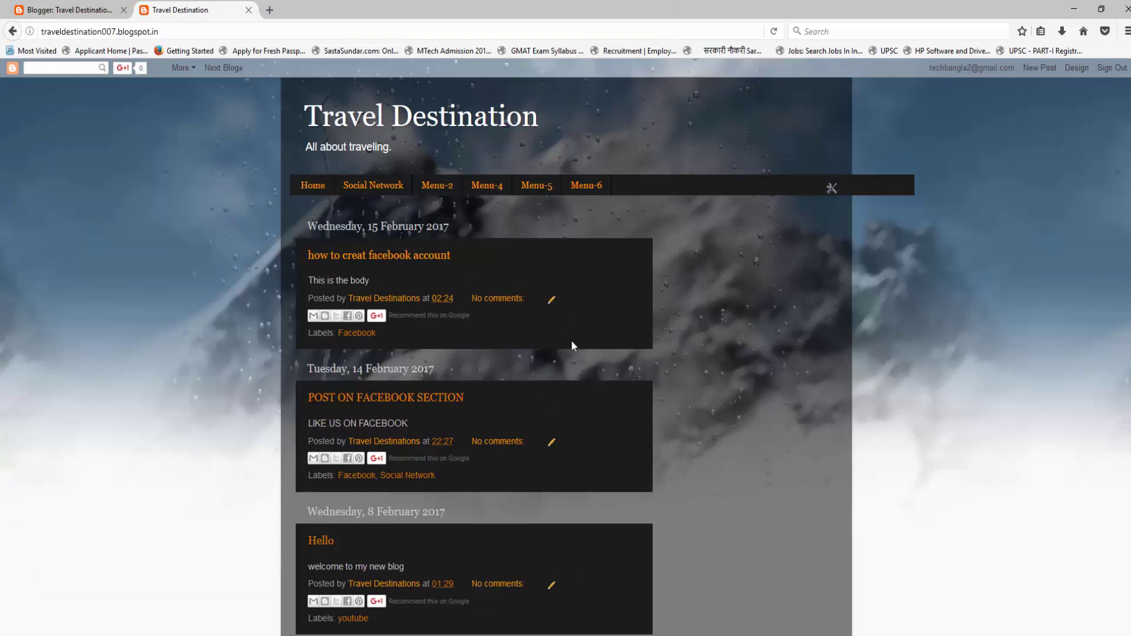
- Test the Facebook submenu link under Social Network, and return to the blog's home page
mouse_move(371, 195)
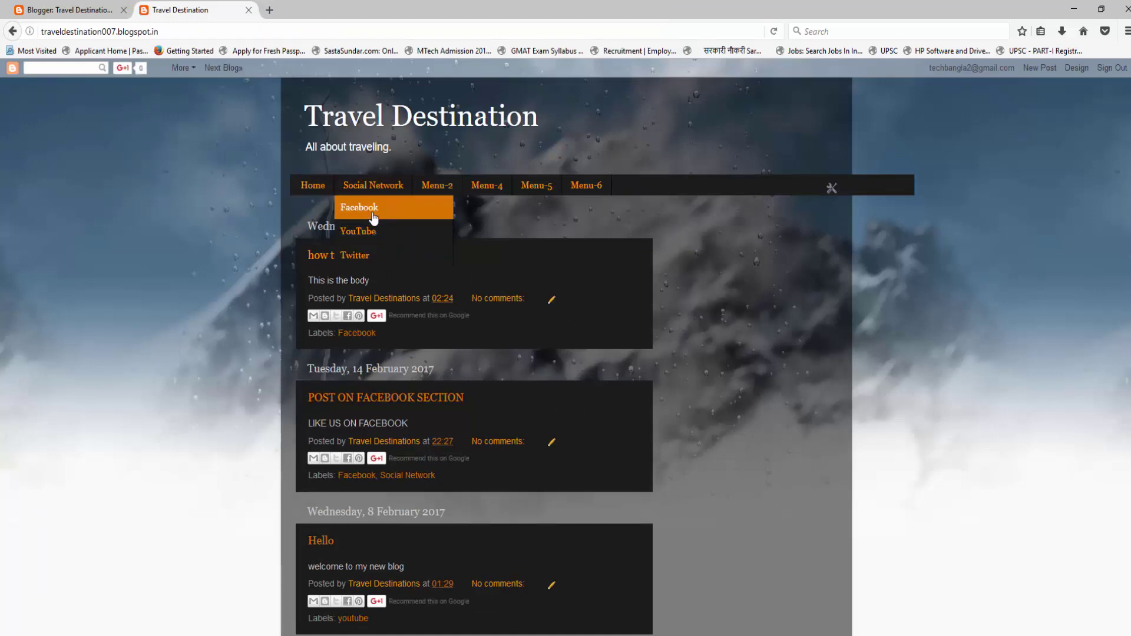
click(374, 218)
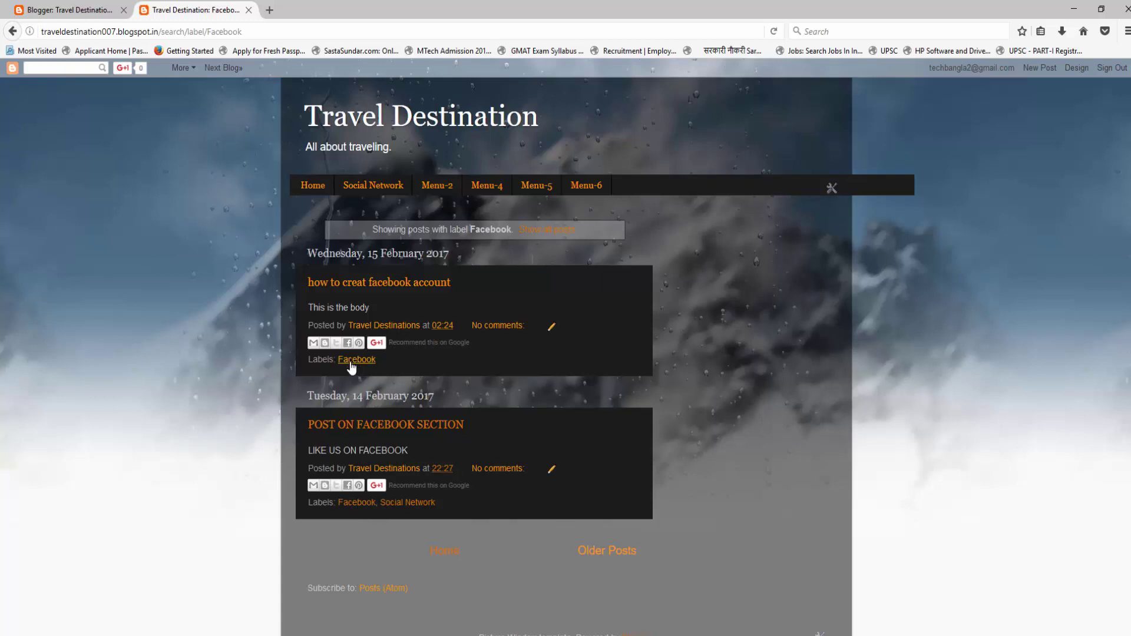
click(307, 186)
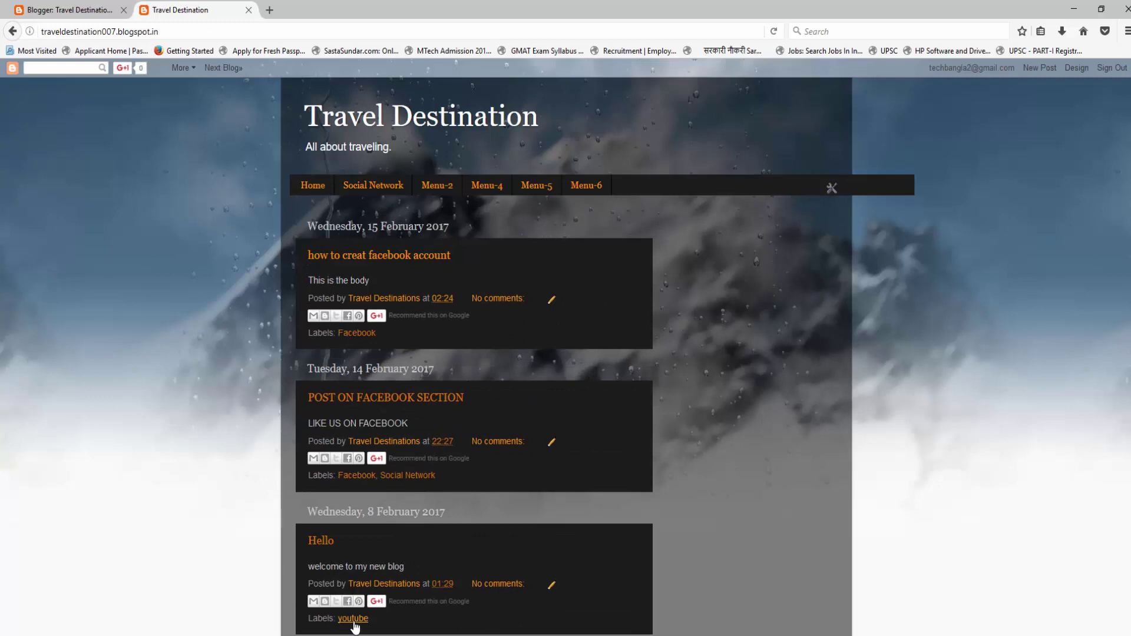
- Check the youtube label link on the "Hello" post and test the YouTube submenu link under Social Network
mouse_move(362, 187)
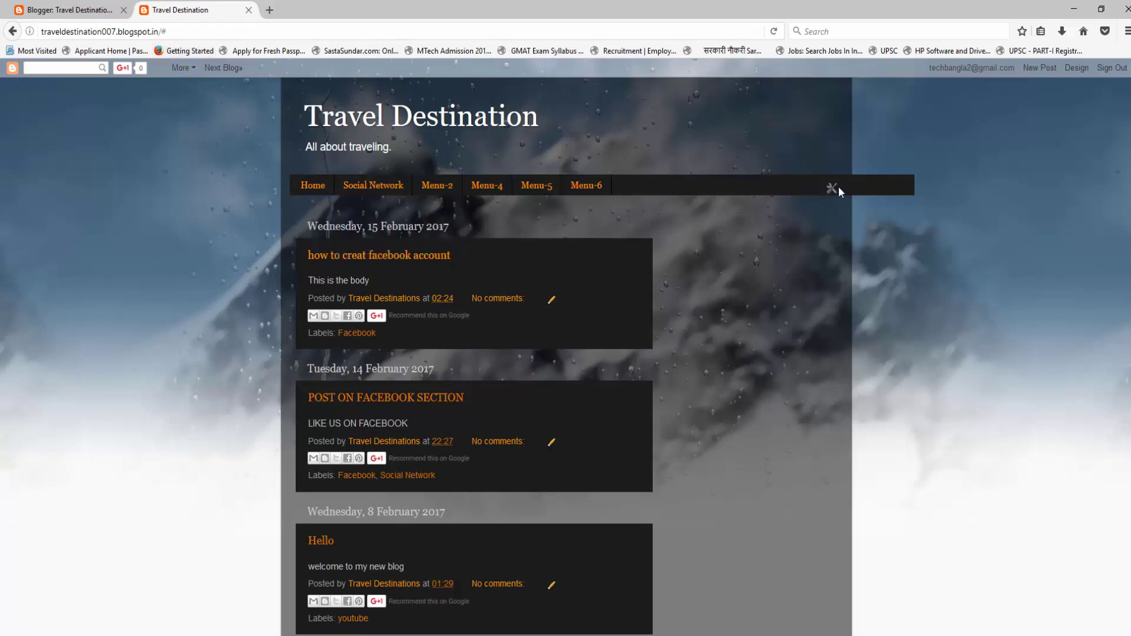
click(356, 622)
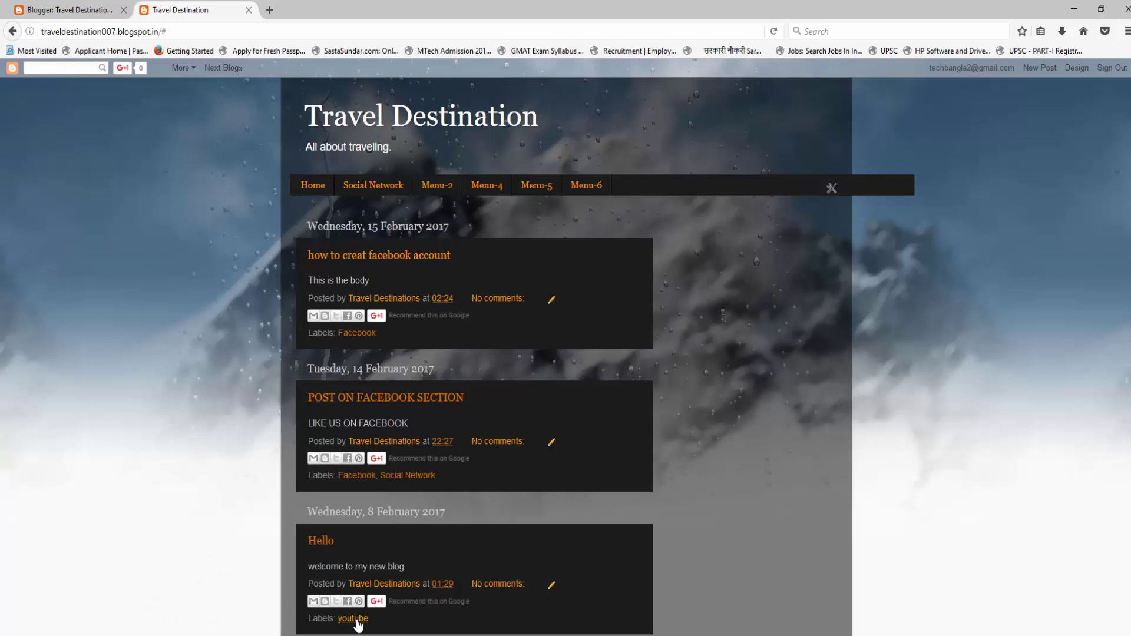
click(357, 621)
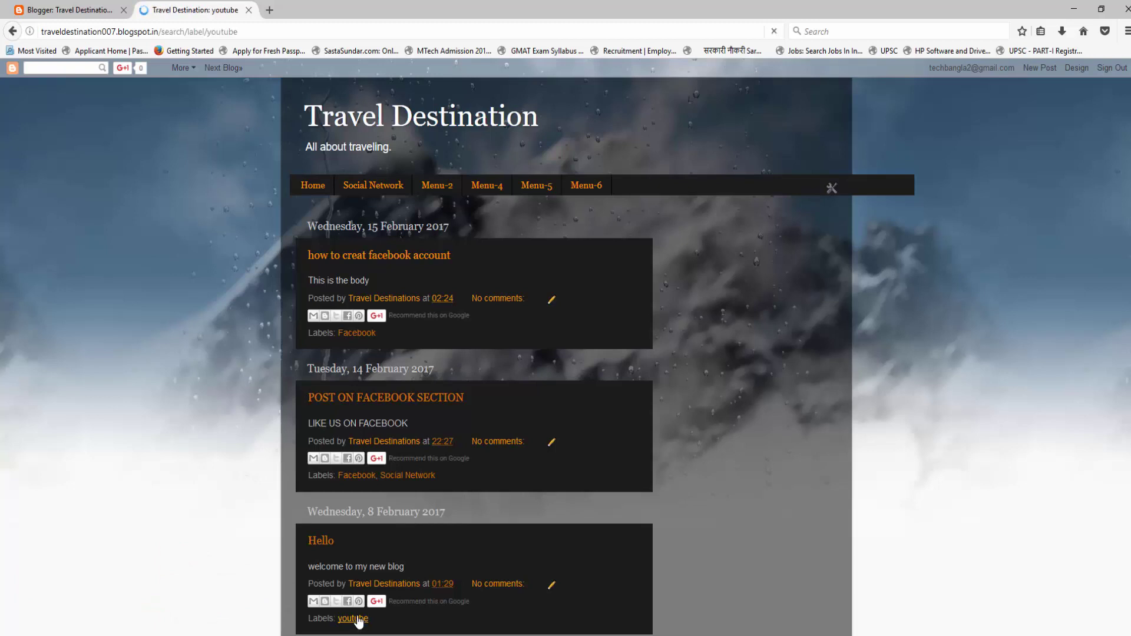
mouse_move(365, 234)
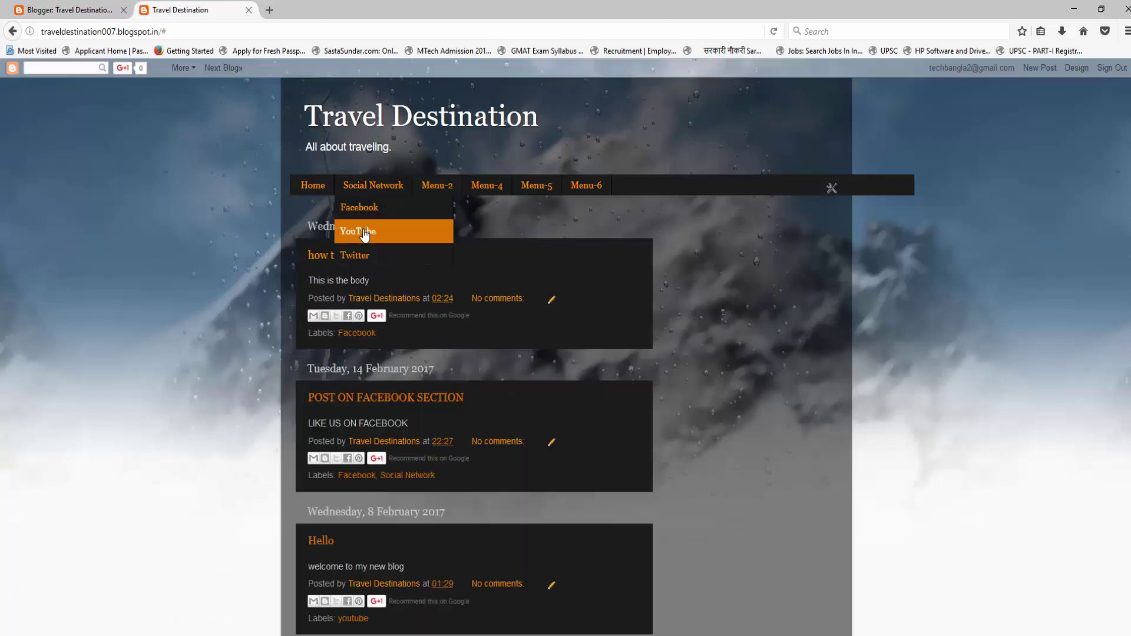
click(364, 234)
click(364, 234)
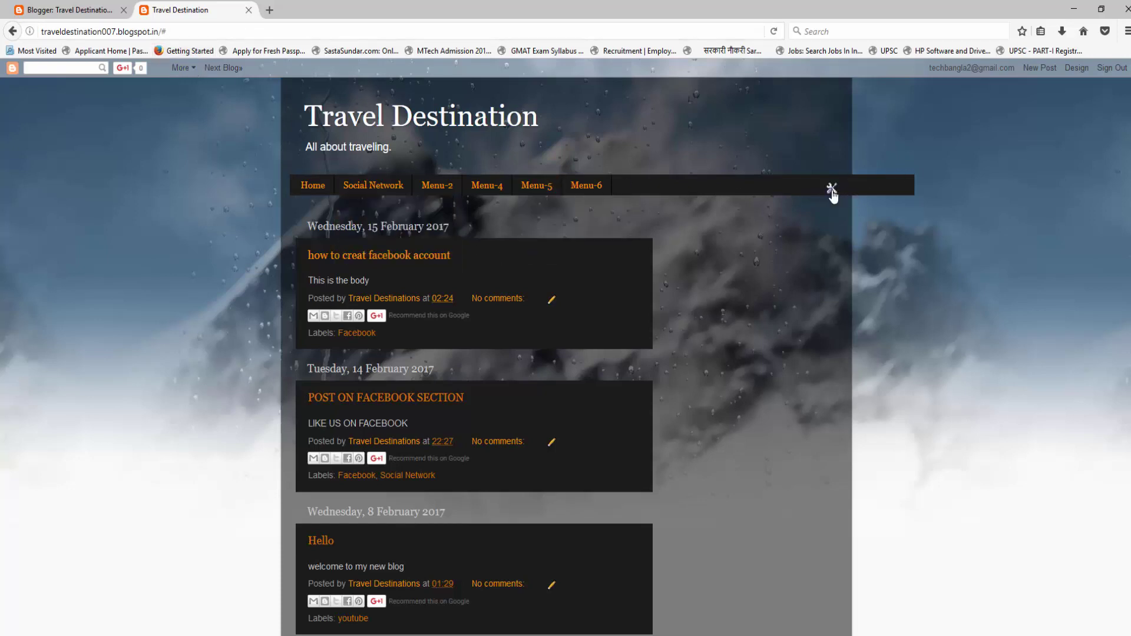
- Open the listing of posts labelled youtube from the "Hello" post and copy the path /search/label/youtube from its address
click(357, 620)
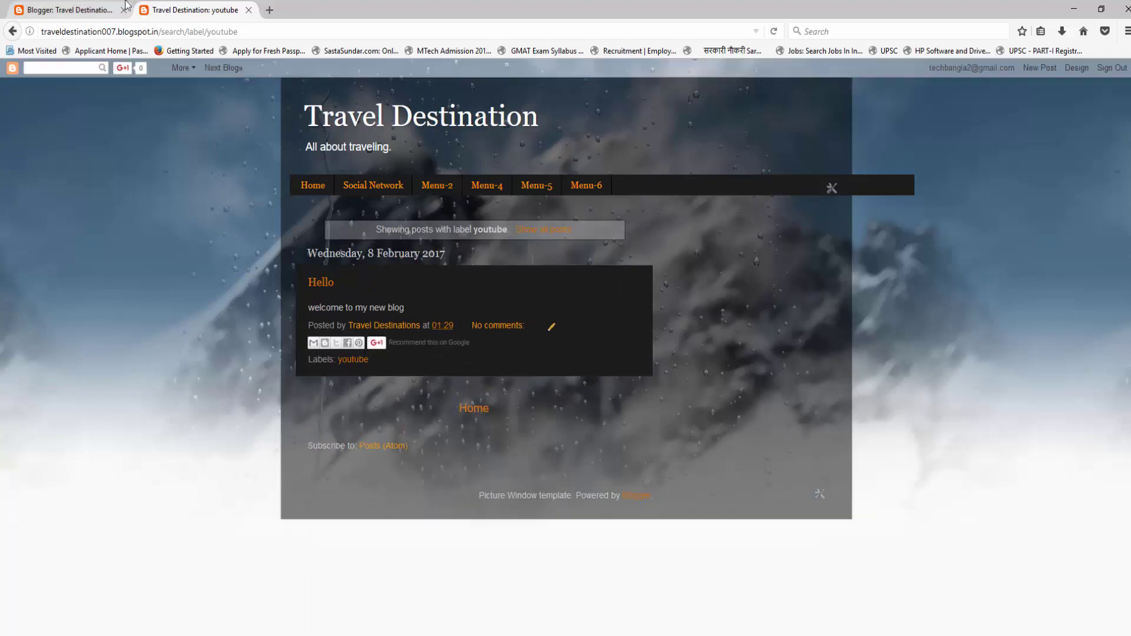
drag(158, 32, 257, 34)
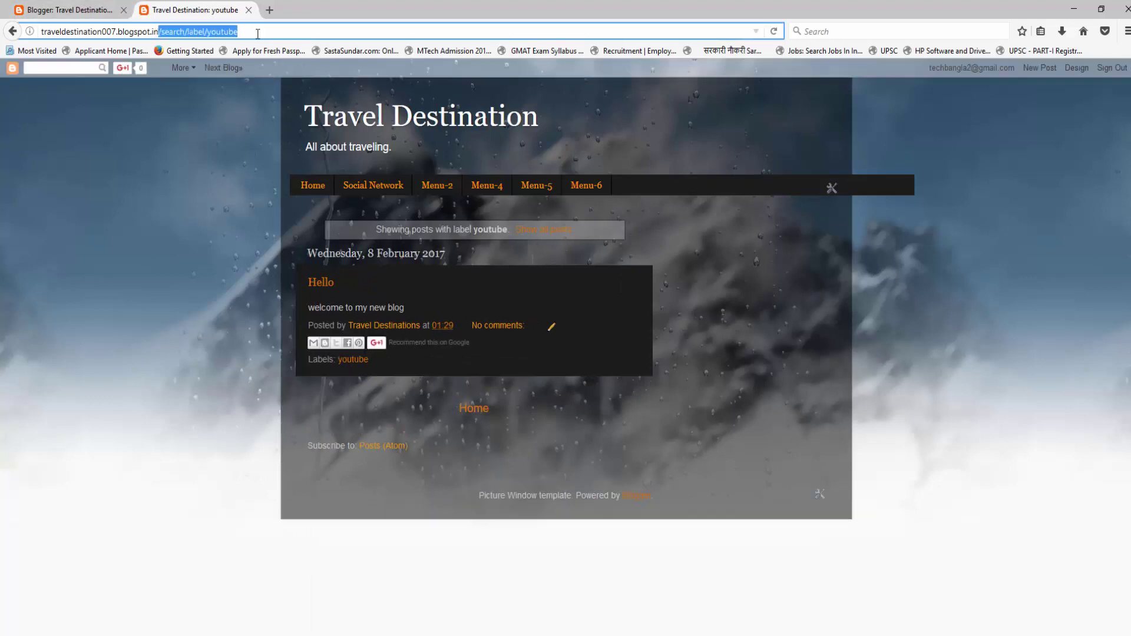
right_click(234, 31)
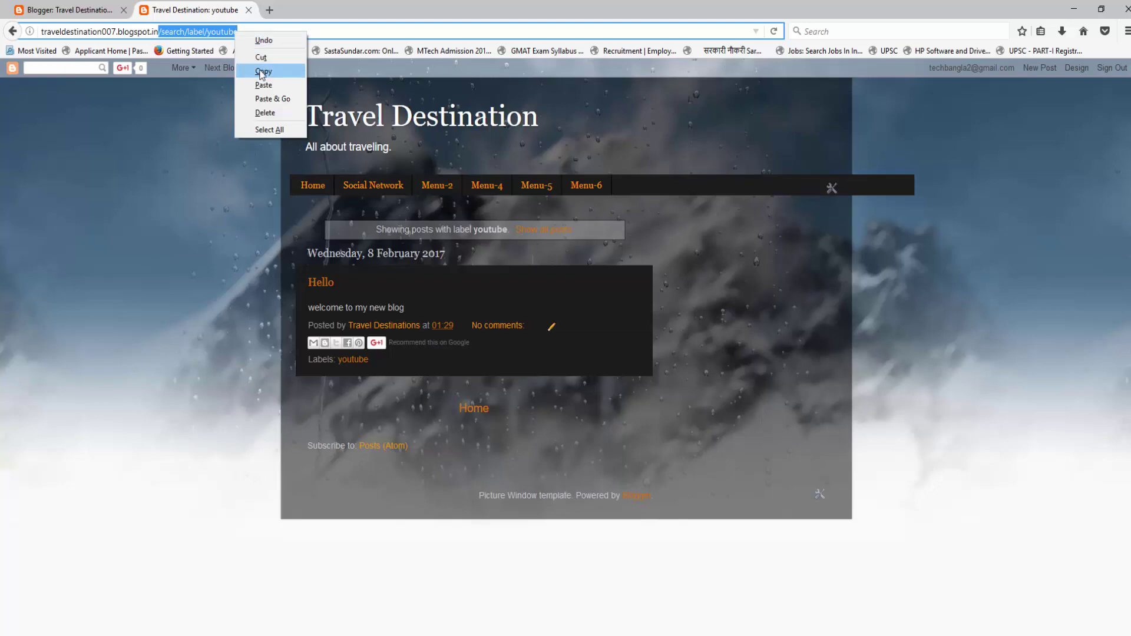
click(261, 71)
- Replace the # link of the YouTube submenu in the menu gadget's code with /search/label/youtube and save the gadget
click(831, 188)
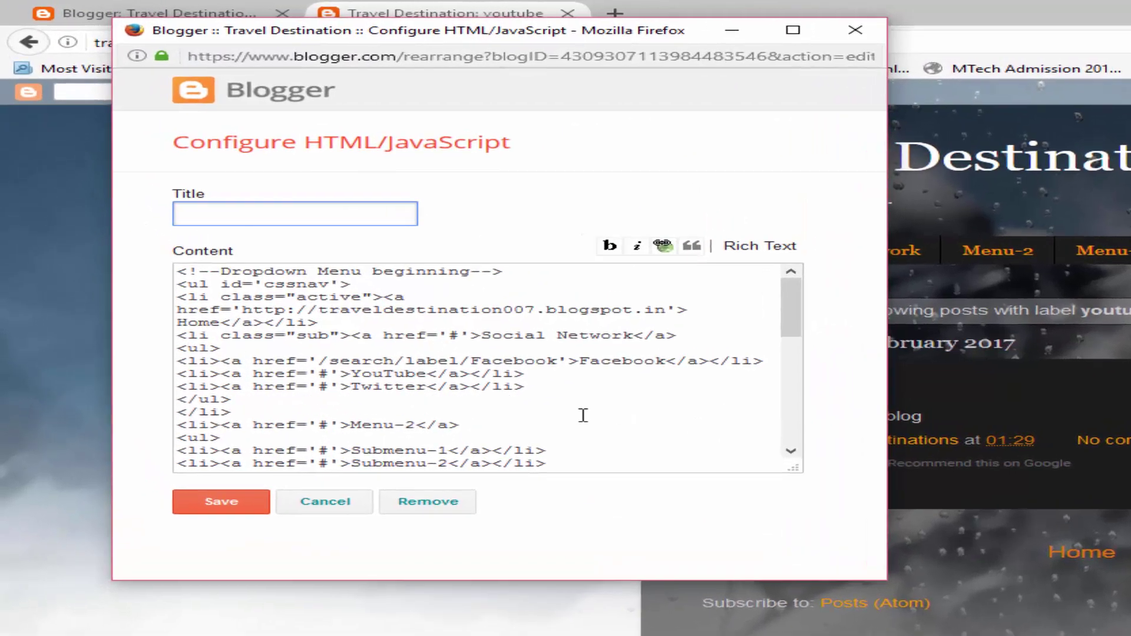
scroll(493, 379, down, 1)
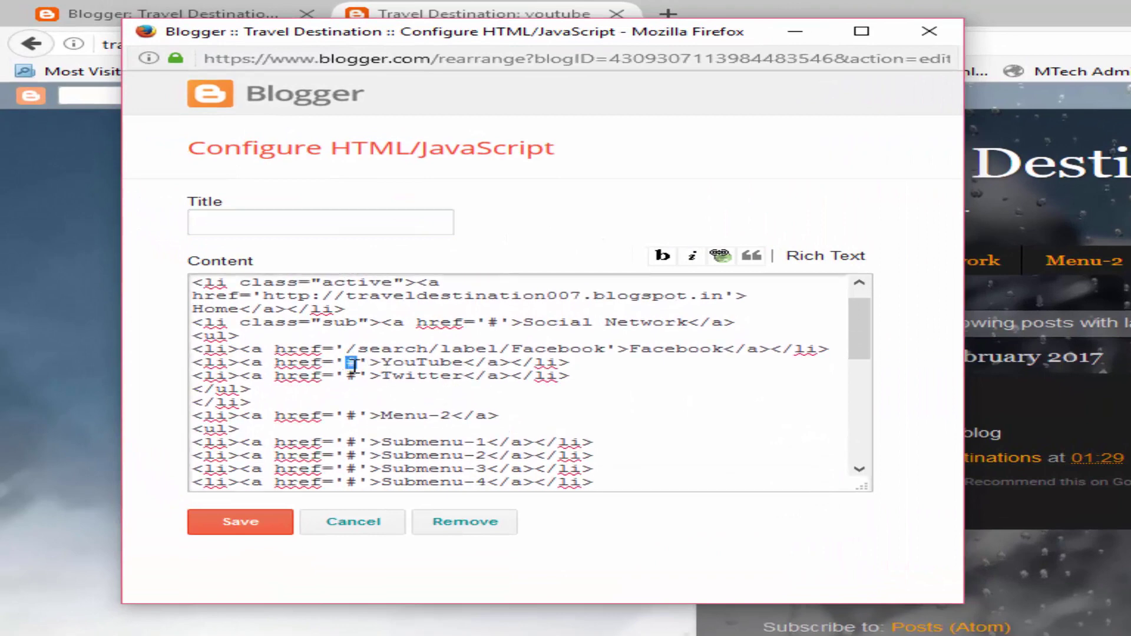
key(ctrl+v)
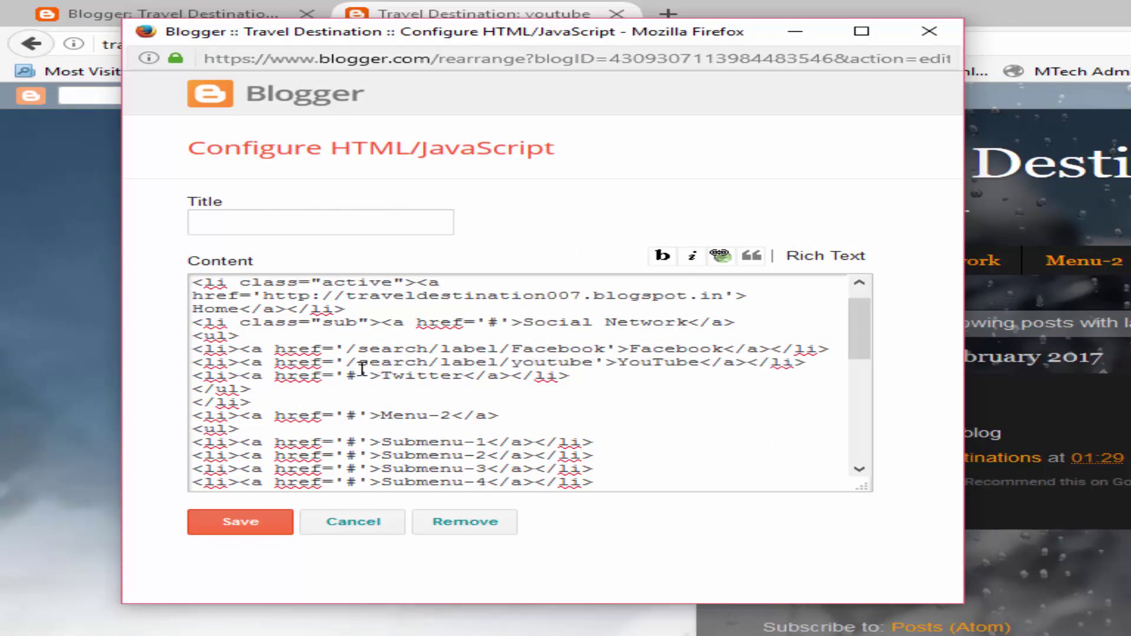
click(263, 529)
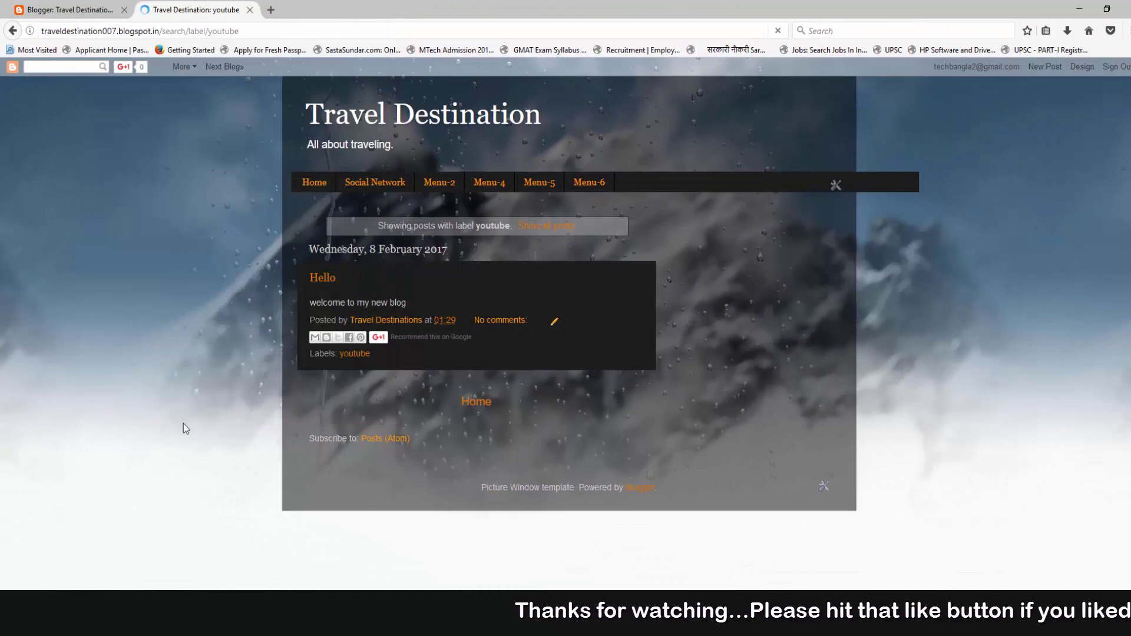
- Go to the blog's home page and test the YouTube submenu link under Social Network
click(315, 187)
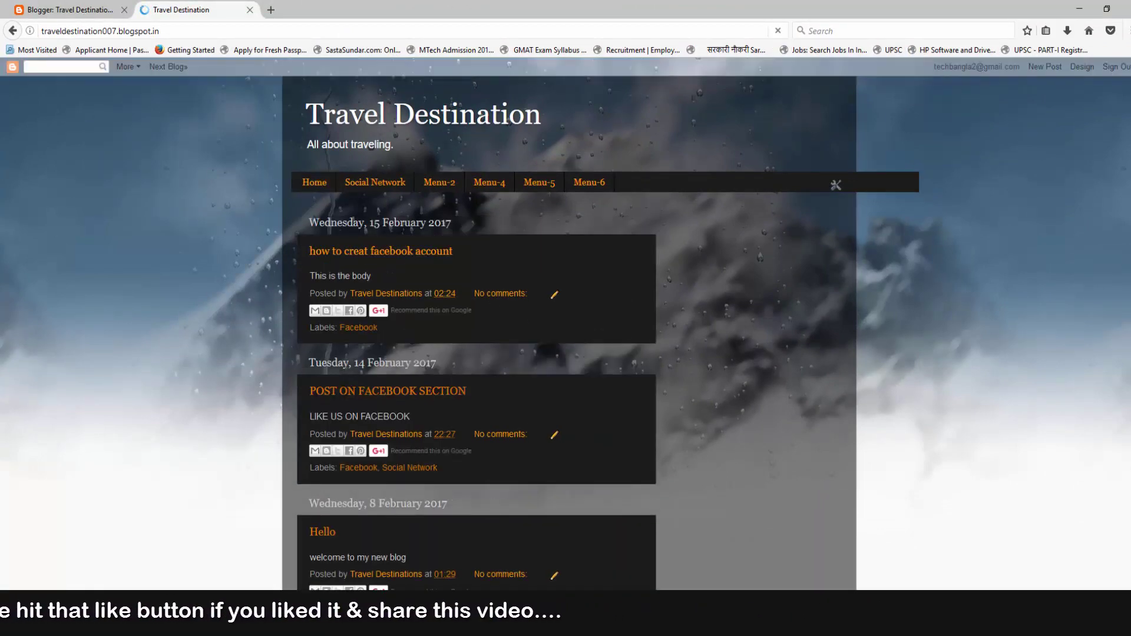
mouse_move(400, 186)
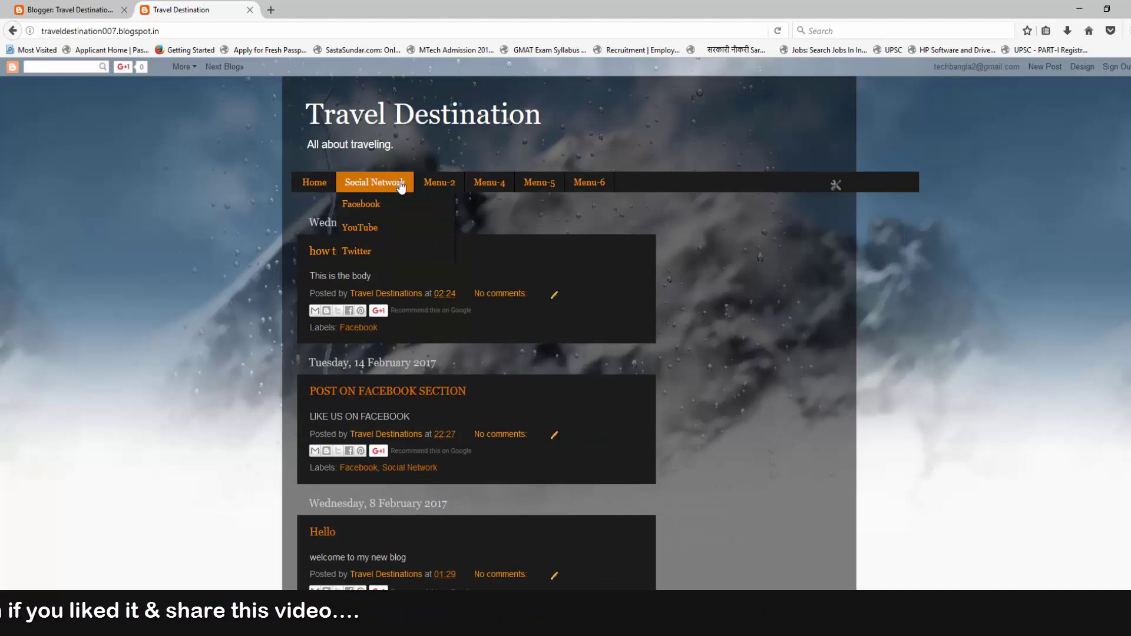
click(374, 229)
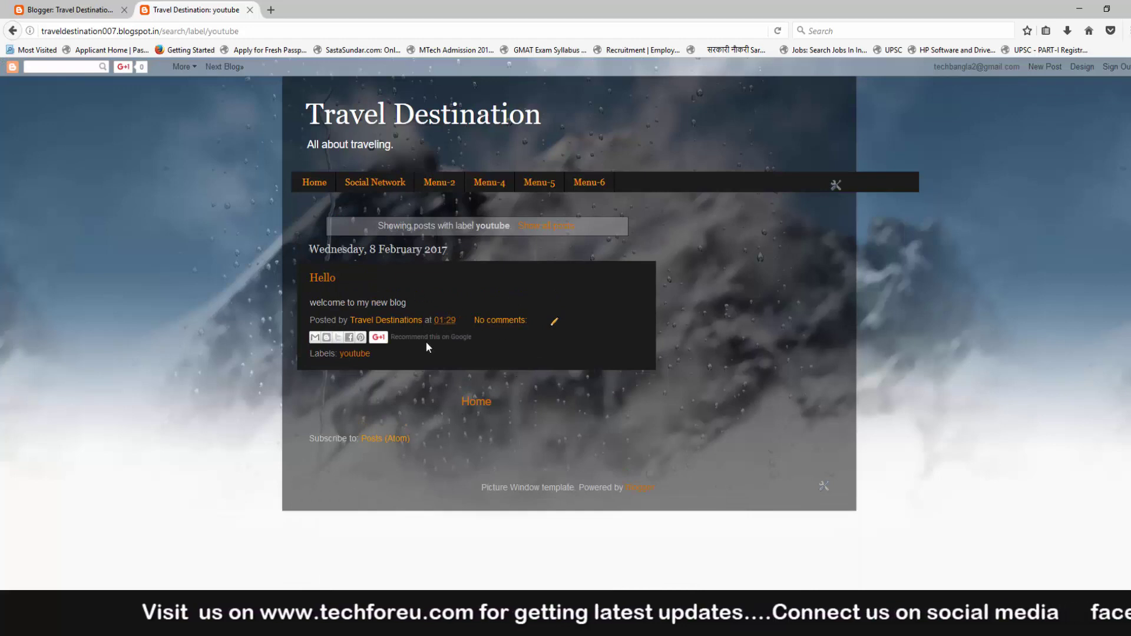
- Test the Twitter submenu link under Social Network and go back to the blog's home page
mouse_move(376, 184)
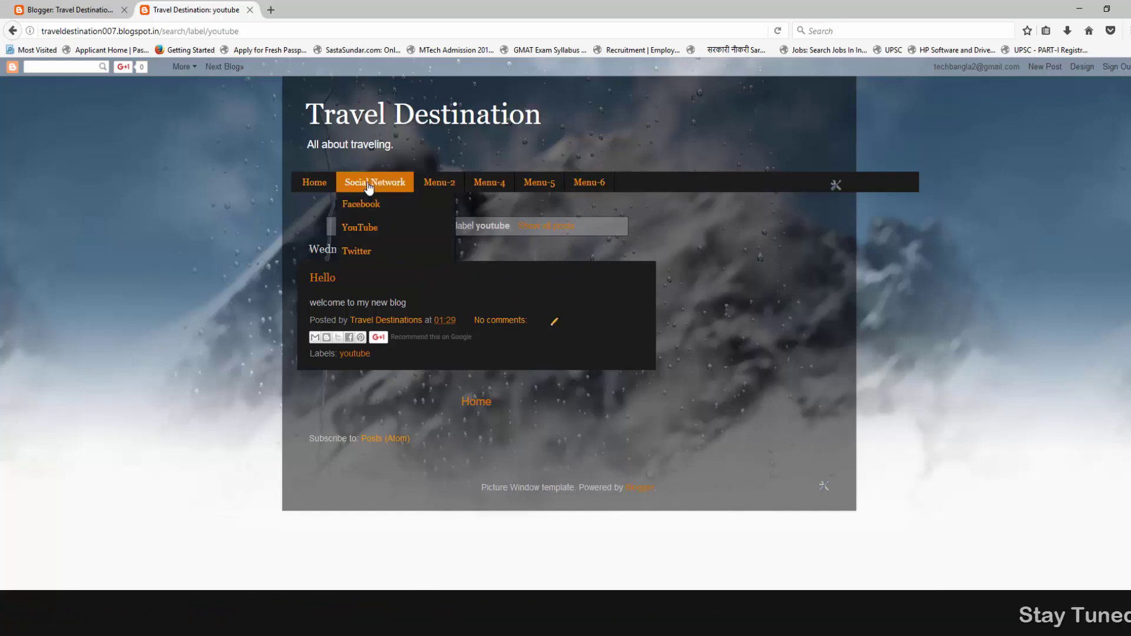
click(377, 252)
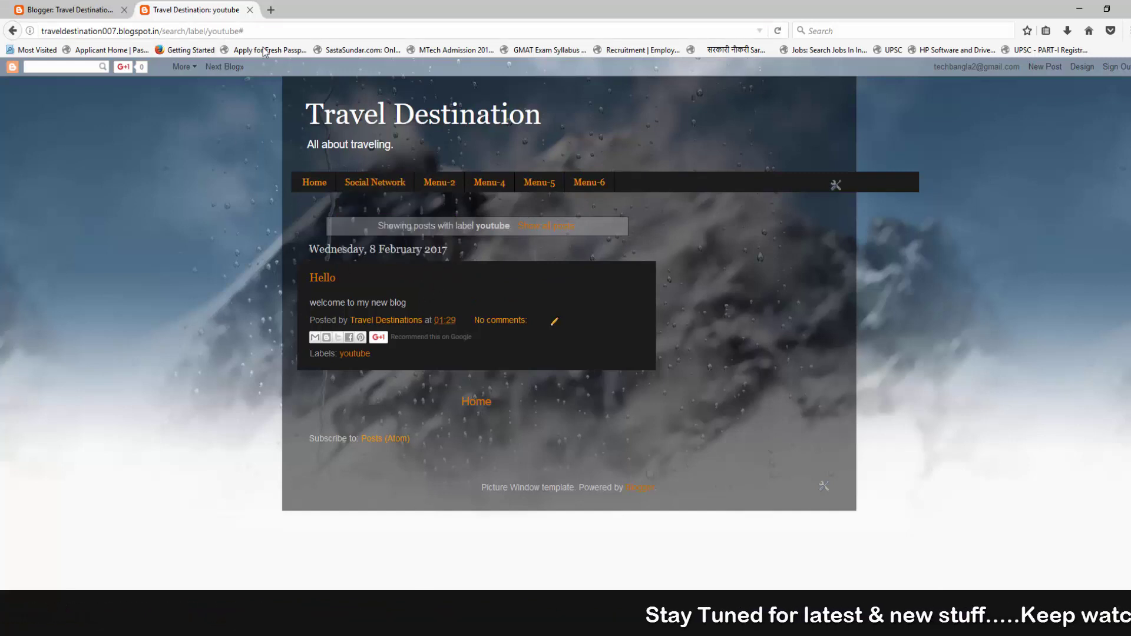
click(307, 184)
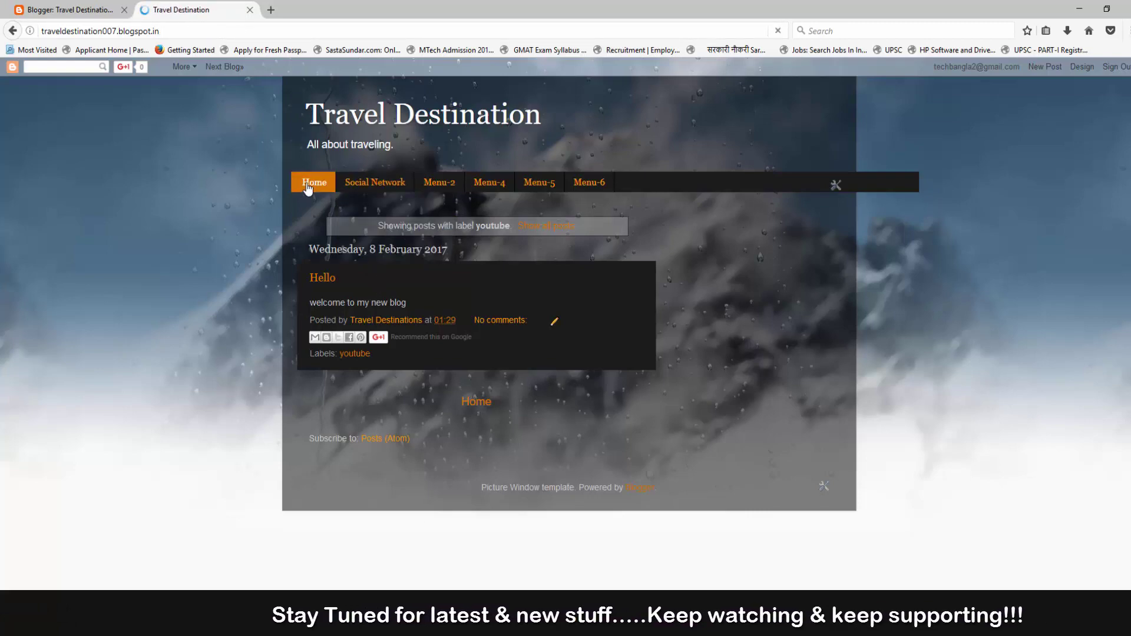